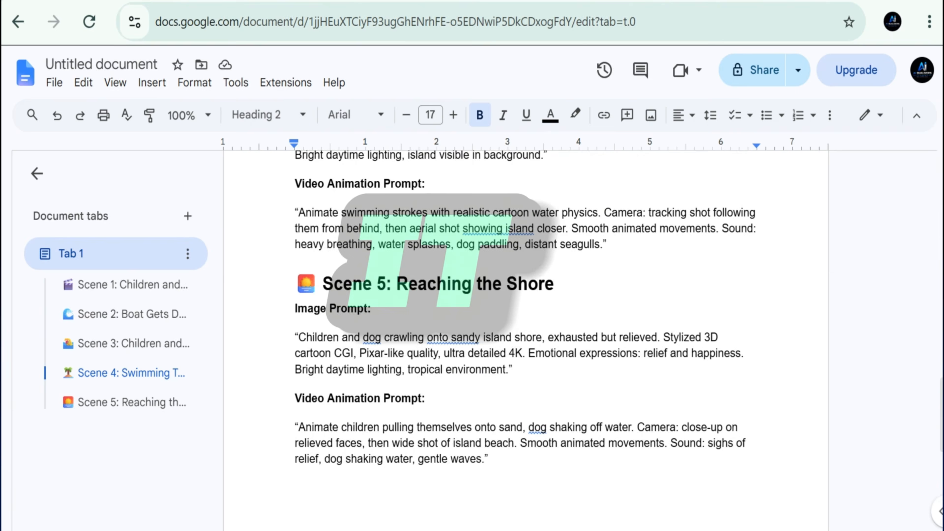
- Review the image and video animation prompts for Scenes 1 to 5 in the document, including Scene 1's title and prompt headings
{"action": "scroll", "coordinate": [525, 335], "scroll_direction": "down", "scroll_amount": 3}
{"action": "scroll", "coordinate": [525, 335], "scroll_direction": "up", "scroll_amount": 7}
{"action": "scroll", "coordinate": [525, 335], "scroll_direction": "up", "scroll_amount": 15}
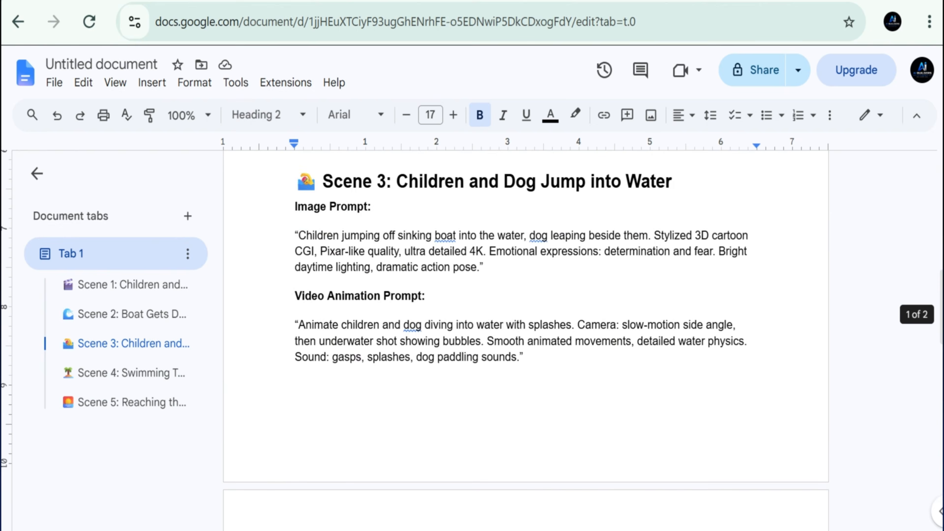
{"action": "scroll", "coordinate": [430, 219], "scroll_direction": "down", "scroll_amount": 2}
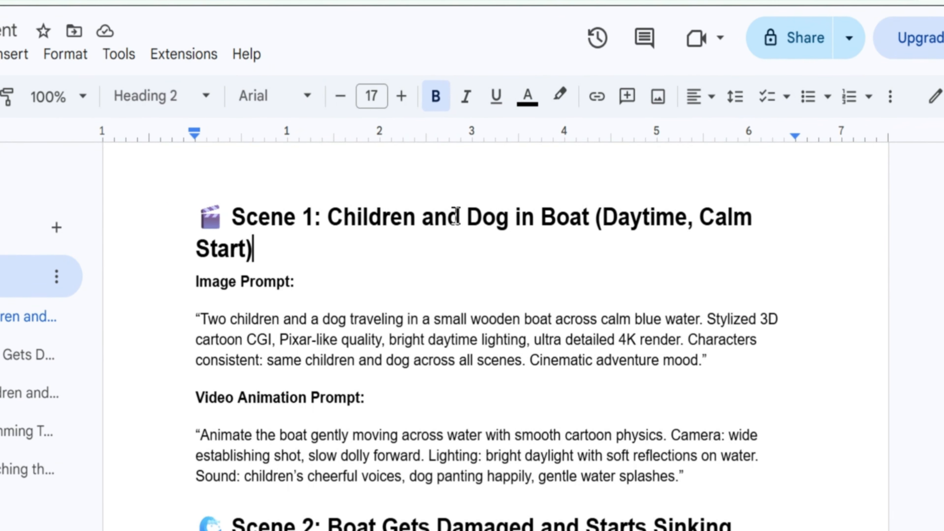
{"action": "scroll", "coordinate": [435, 262], "scroll_direction": "down", "scroll_amount": 6}
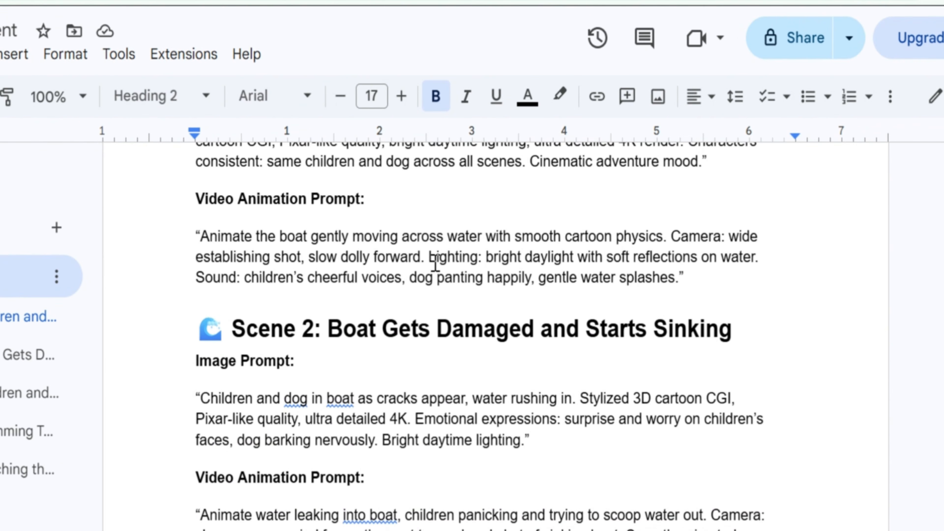
{"action": "scroll", "coordinate": [418, 362], "scroll_direction": "down", "scroll_amount": 8}
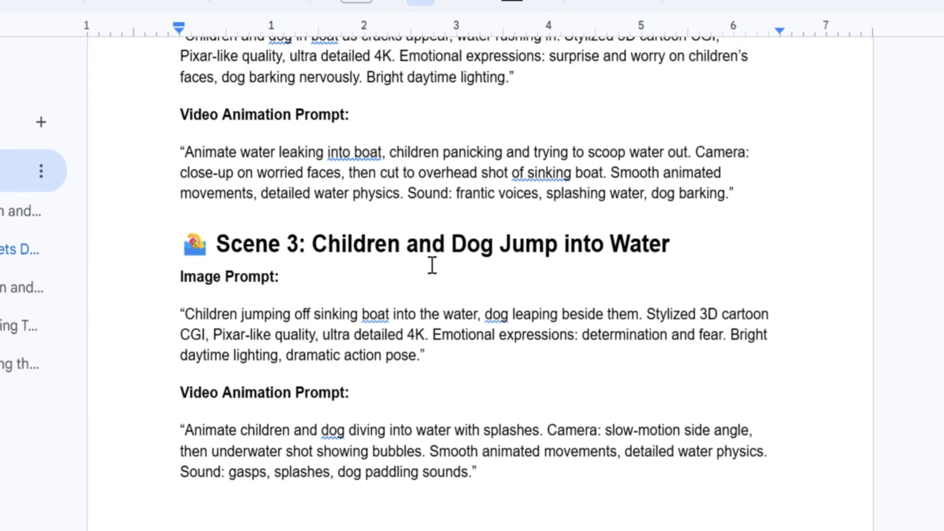
{"action": "scroll", "coordinate": [381, 269], "scroll_direction": "down", "scroll_amount": 10}
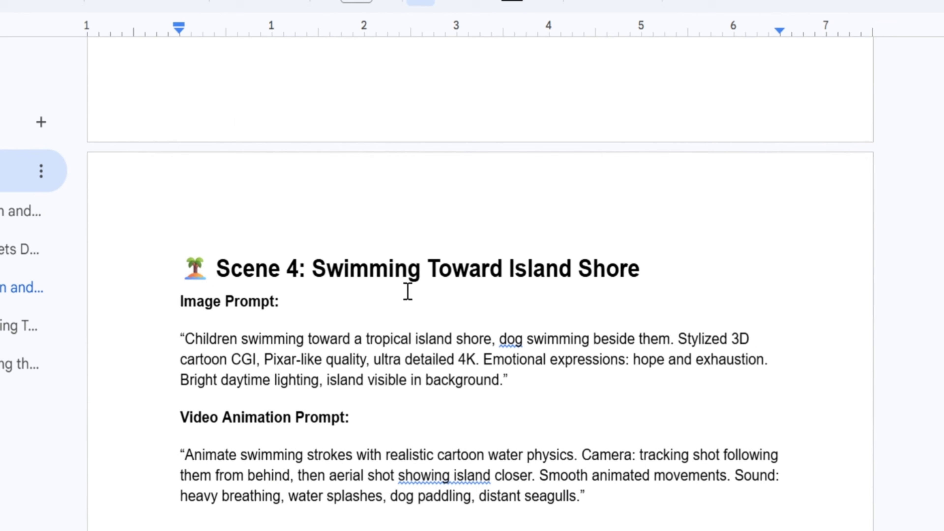
{"action": "scroll", "coordinate": [391, 277], "scroll_direction": "down", "scroll_amount": 9}
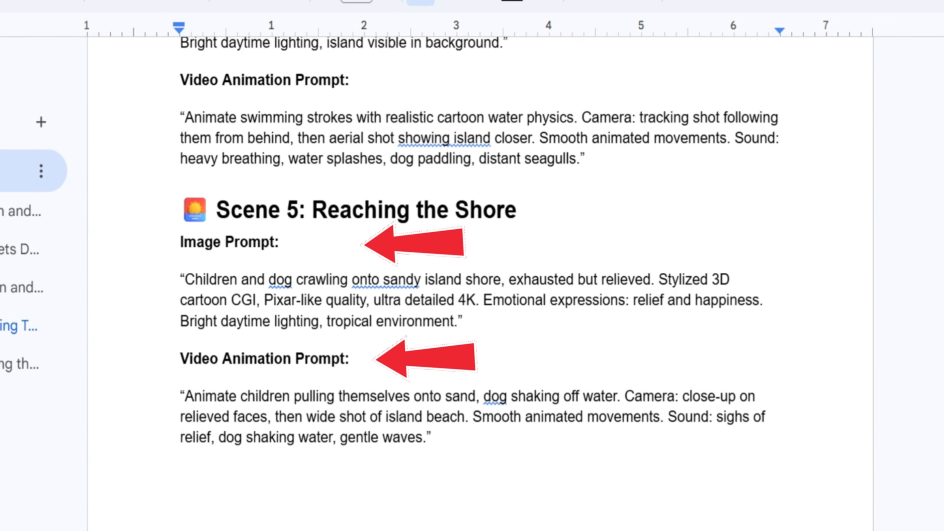
{"action": "scroll", "coordinate": [479, 241], "scroll_direction": "down", "scroll_amount": 1}
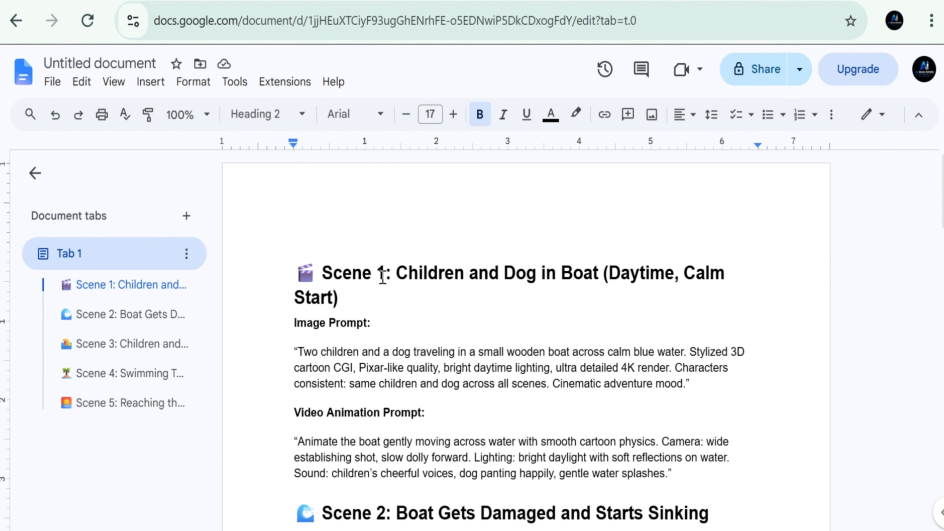
{"action": "left_click_drag", "start_coordinate": [392, 273], "coordinate": [666, 298]}
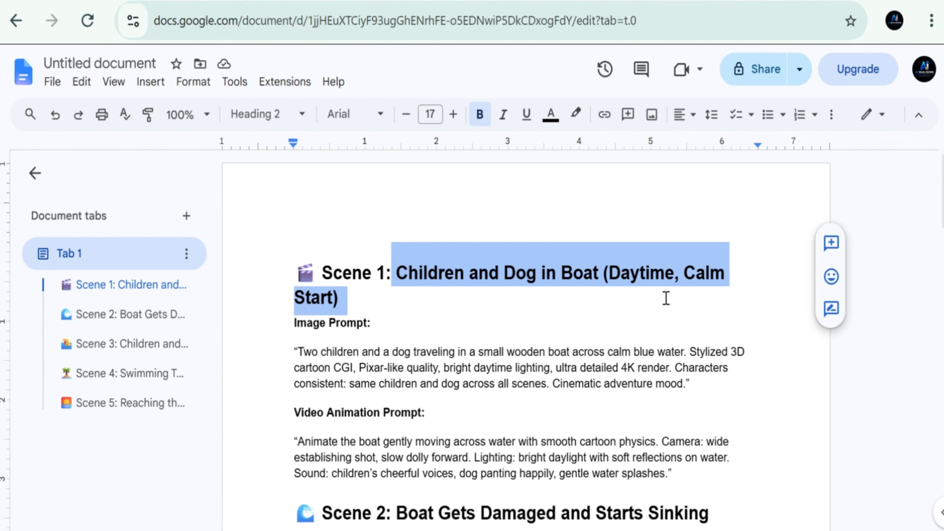
{"action": "left_click", "coordinate": [595, 323]}
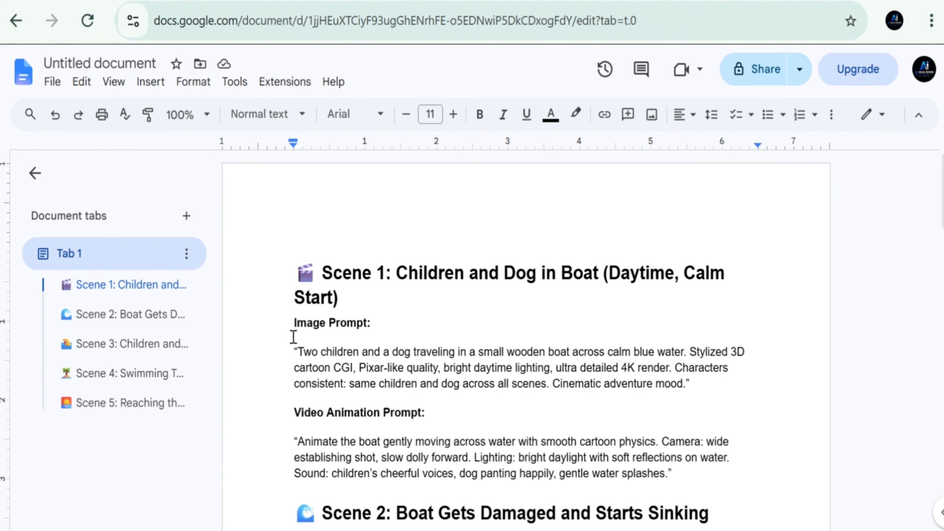
{"action": "left_click_drag", "start_coordinate": [392, 333], "coordinate": [260, 321]}
{"action": "left_click_drag", "start_coordinate": [433, 412], "coordinate": [282, 409]}
{"action": "left_click", "coordinate": [281, 410]}
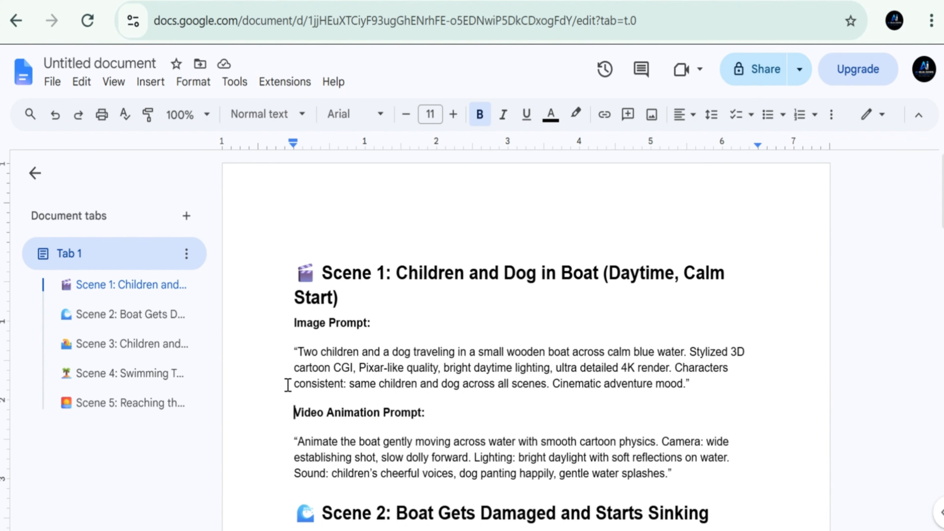
- Copy Scene 1's image prompt text from the document and switch to the Google Flow project
{"action": "left_click_drag", "start_coordinate": [292, 349], "coordinate": [747, 402]}
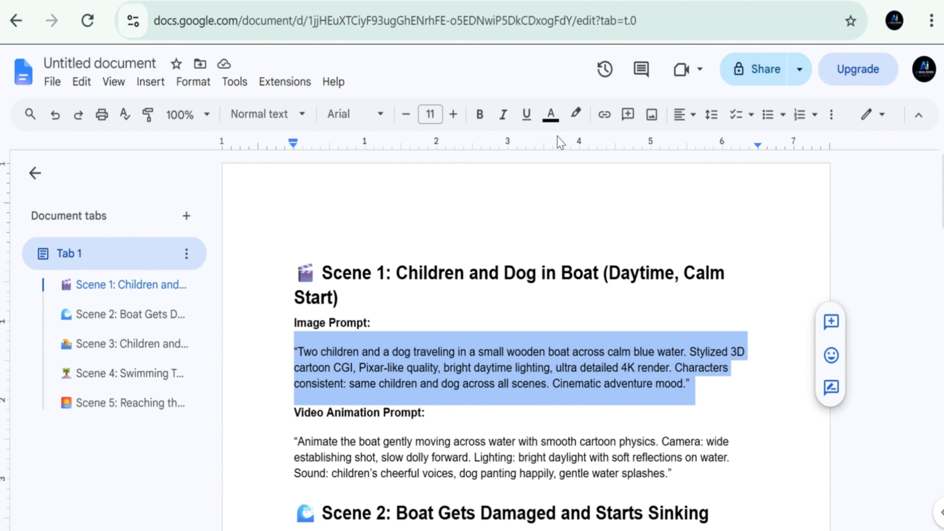
{"action": "right_click", "coordinate": [373, 341]}
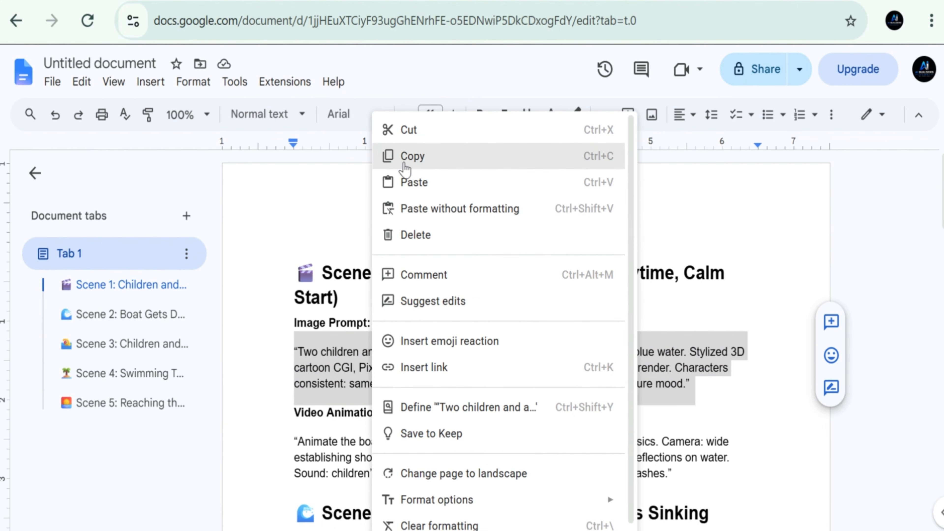
{"action": "left_click", "coordinate": [419, 161]}
{"action": "left_click", "coordinate": [353, 273]}
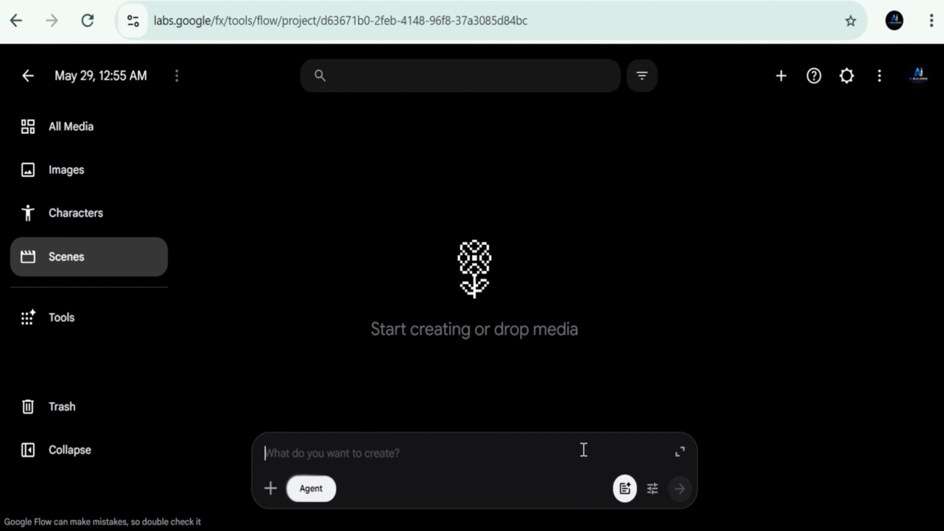
- Set the agent's default image output to 1x, keep Omni Flash as the video model, and save the generation settings
{"action": "left_click", "coordinate": [652, 491]}
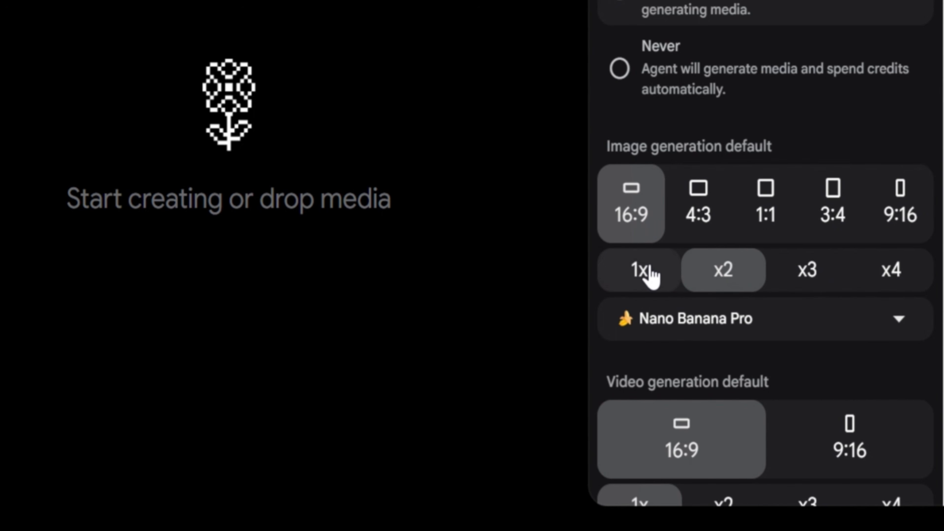
{"action": "left_click", "coordinate": [649, 276]}
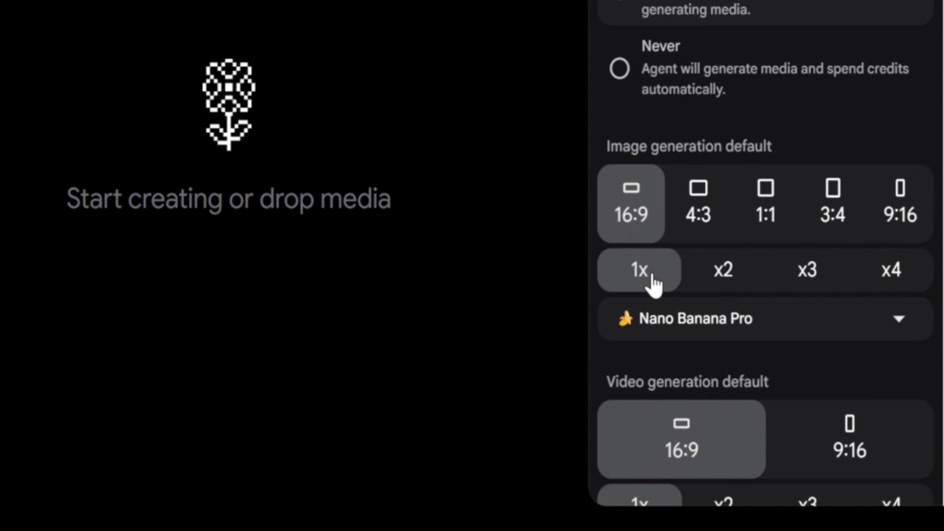
{"action": "scroll", "coordinate": [854, 428], "scroll_direction": "down", "scroll_amount": 3}
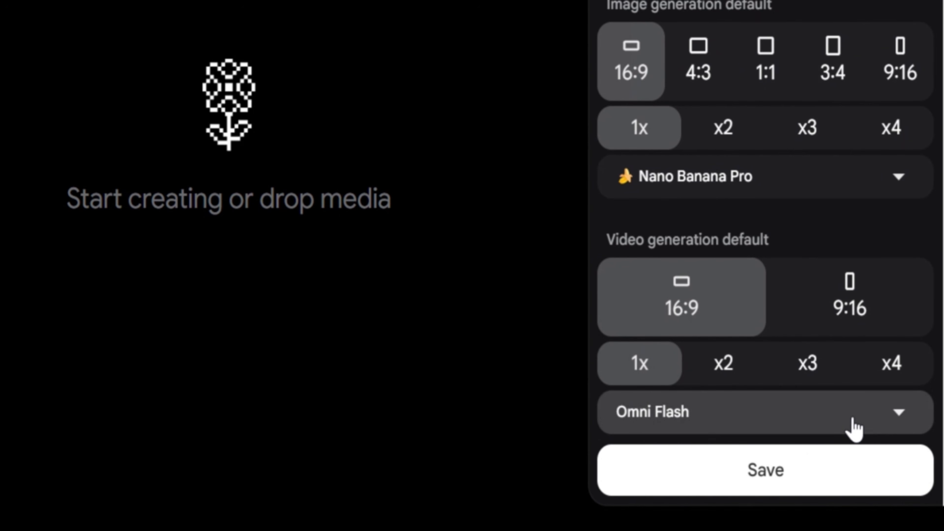
{"action": "left_click", "coordinate": [831, 411]}
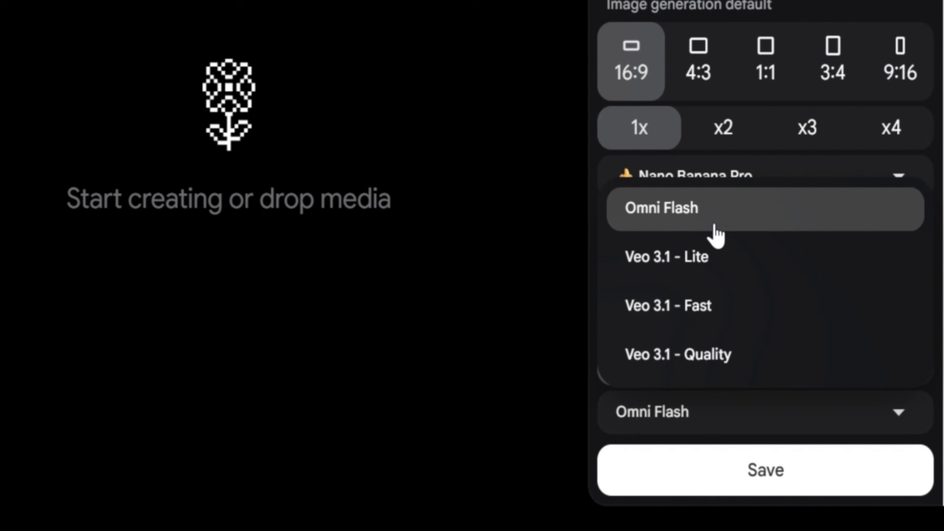
{"action": "left_click", "coordinate": [693, 220]}
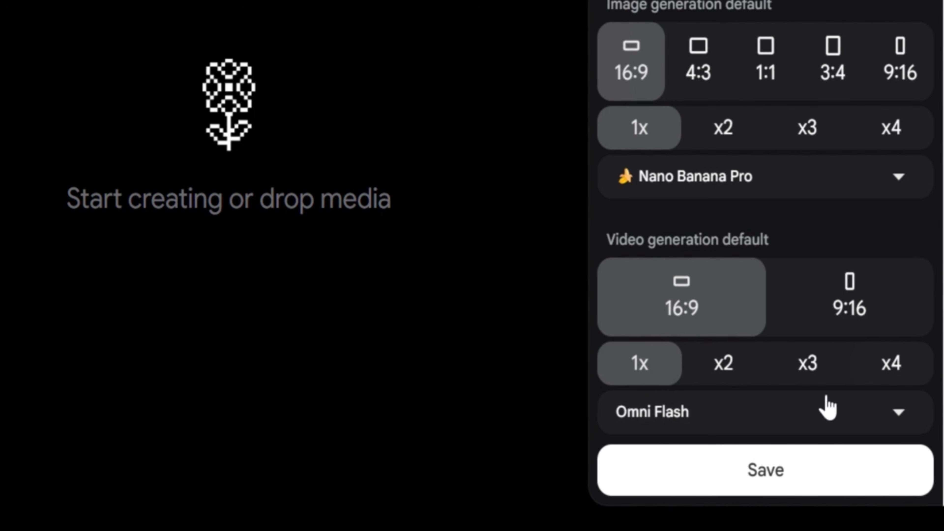
{"action": "left_click", "coordinate": [766, 482]}
- Submit the copied Scene 1 image prompt to the agent and approve its image generation with the do-not-ask-again option
{"action": "key", "text": "ctrl+v"}
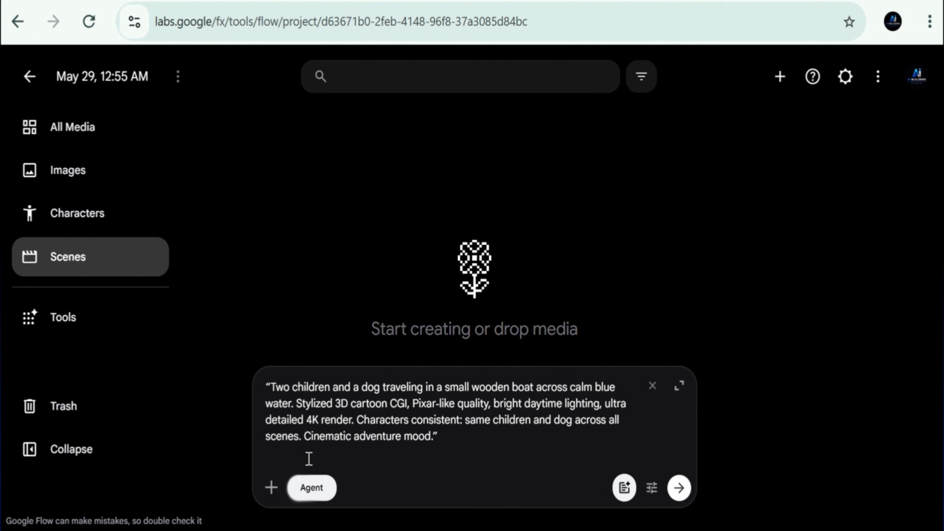
{"action": "left_click", "coordinate": [683, 489]}
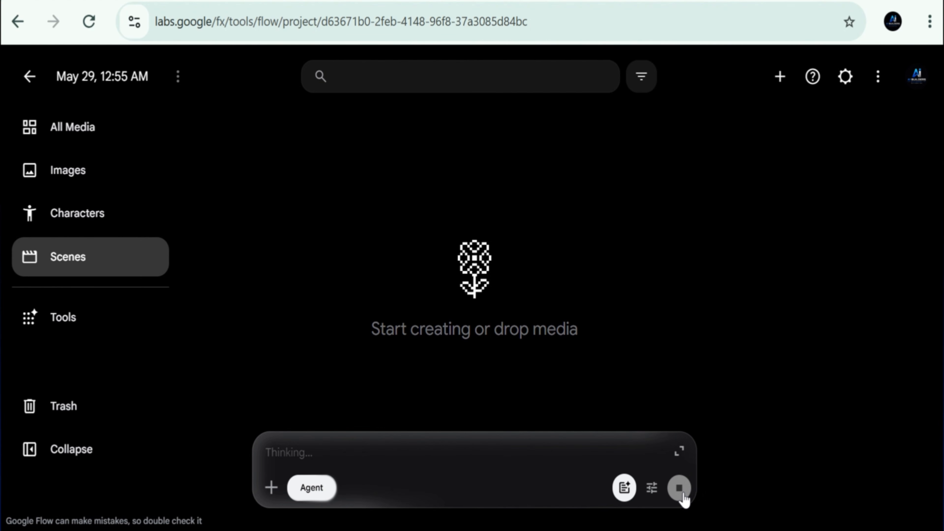
{"action": "left_click_drag", "start_coordinate": [731, 258], "coordinate": [896, 301]}
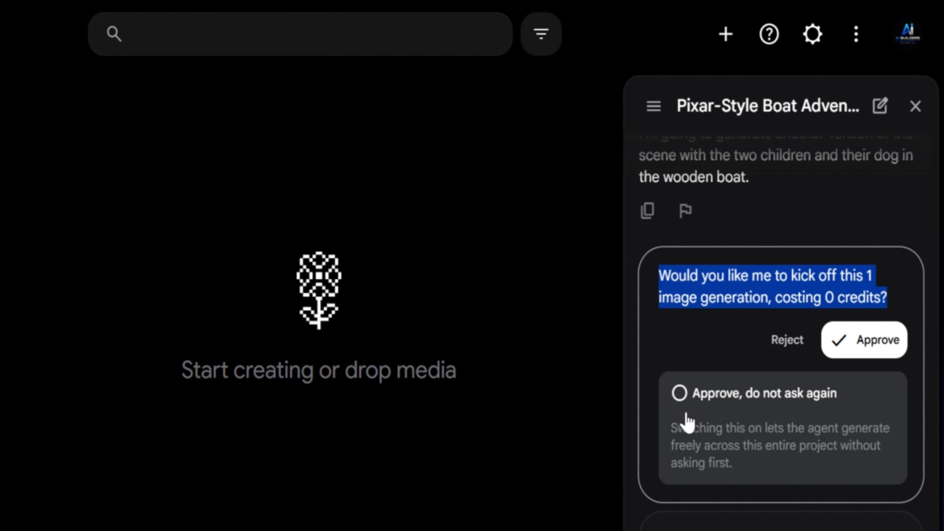
{"action": "left_click", "coordinate": [754, 340]}
{"action": "left_click", "coordinate": [679, 395]}
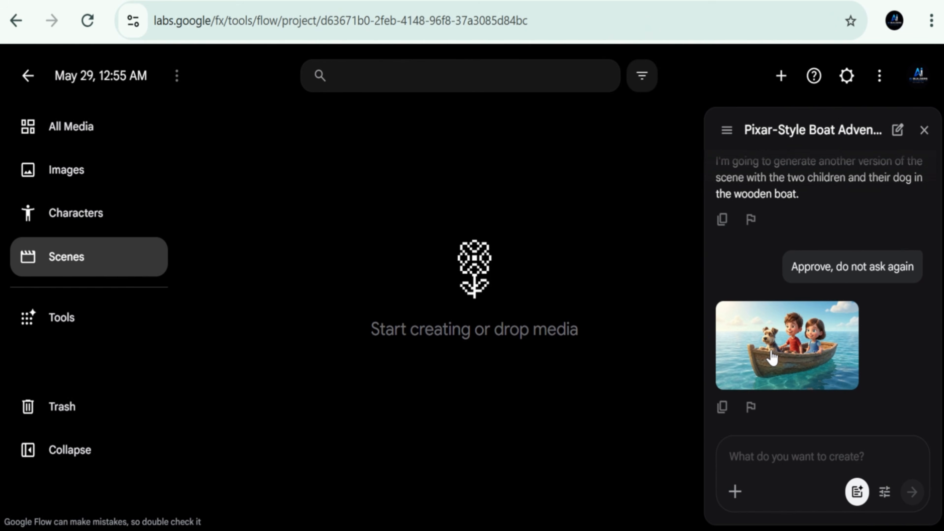
- Open the generated image of the children and dog in the boat and download it as the 2K upscaled version
{"action": "left_click", "coordinate": [772, 358]}
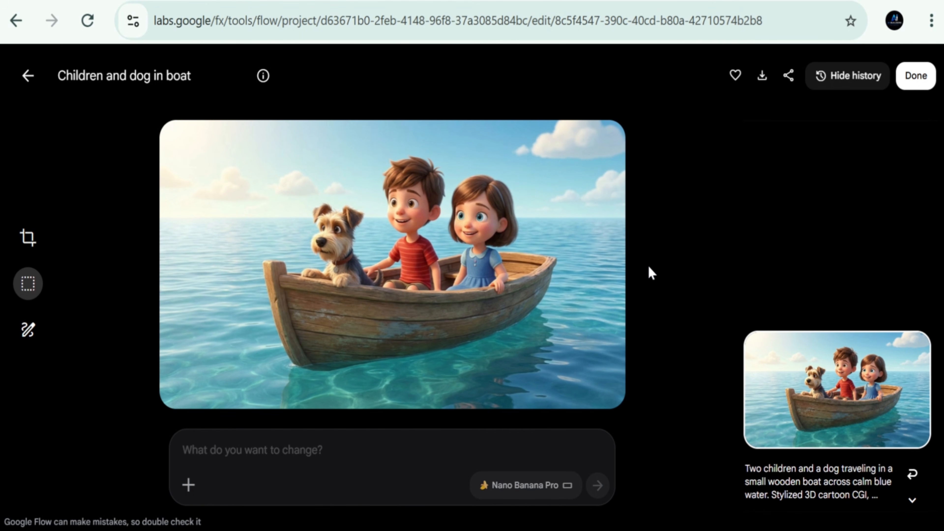
{"action": "left_click", "coordinate": [762, 76]}
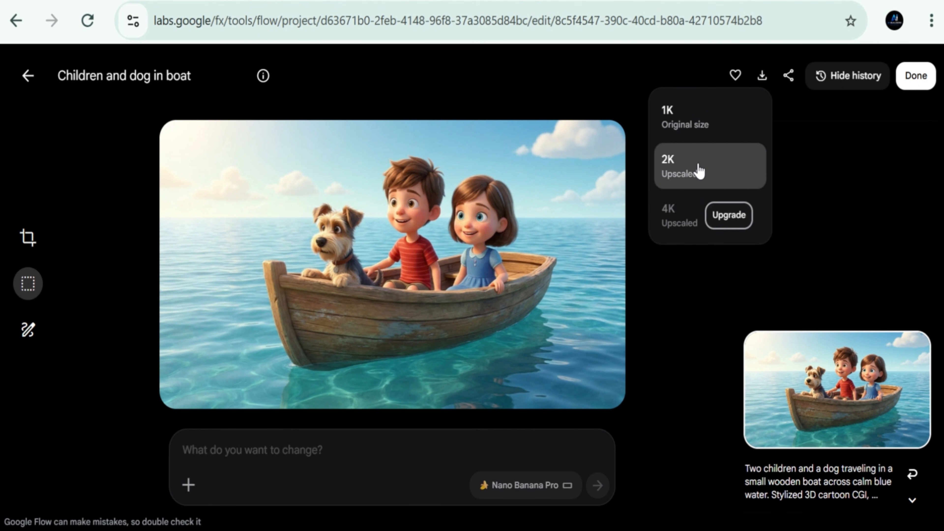
{"action": "left_click", "coordinate": [694, 178]}
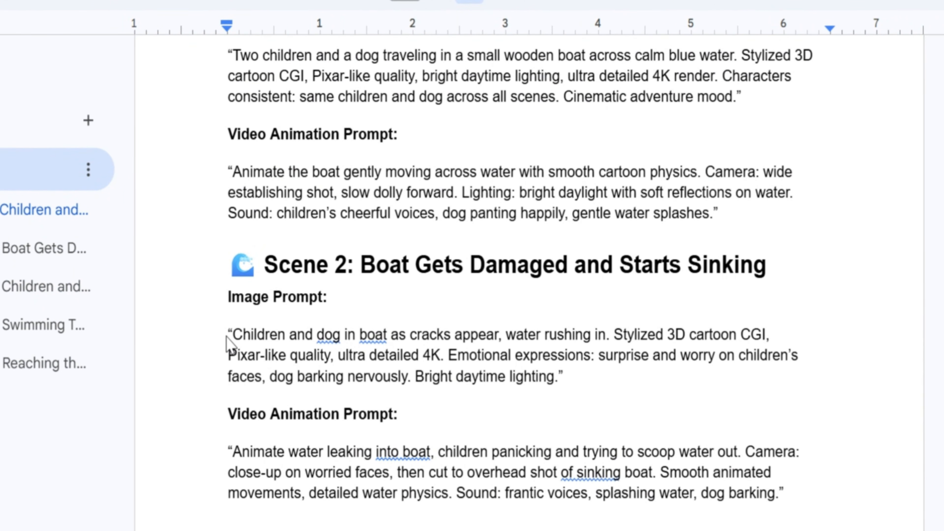
- Generate the Scene 2 image by submitting its image prompt from the Google Docs document as an edit in Flow, and download it in 2K
{"action": "left_click_drag", "start_coordinate": [228, 344], "coordinate": [625, 379]}
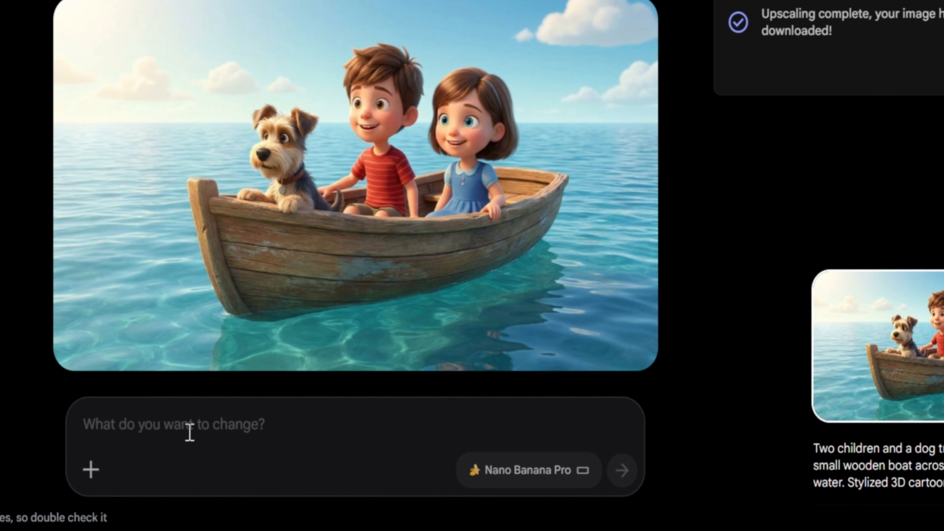
{"action": "left_click", "coordinate": [189, 434]}
{"action": "key", "text": "ctrl+v"}
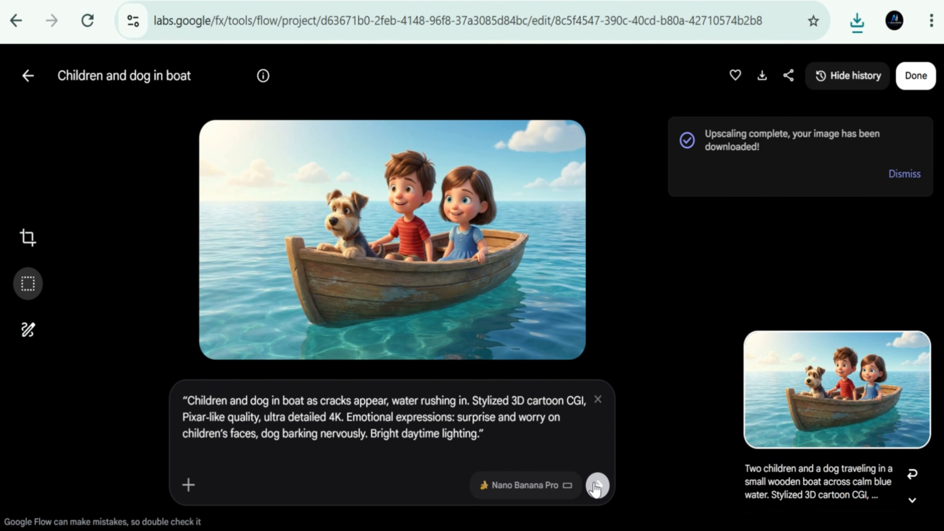
{"action": "left_click", "coordinate": [596, 485]}
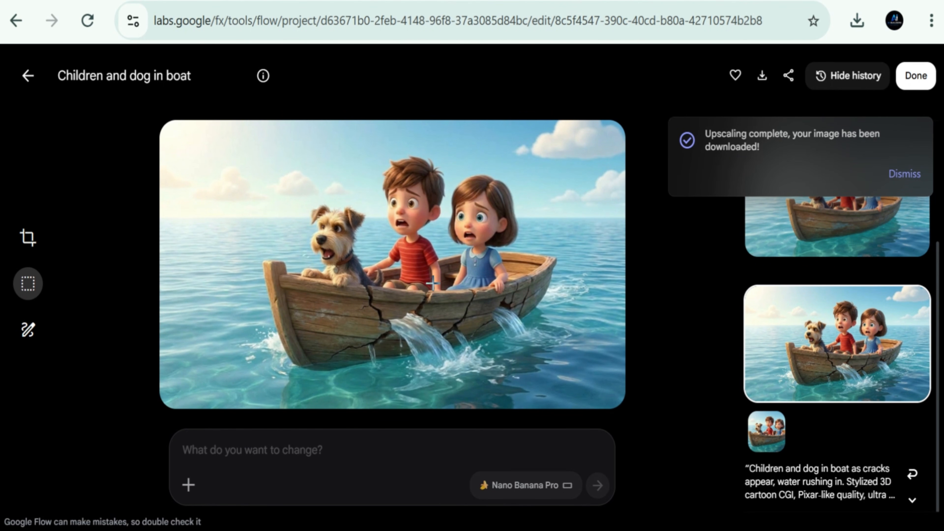
{"action": "left_click", "coordinate": [762, 76]}
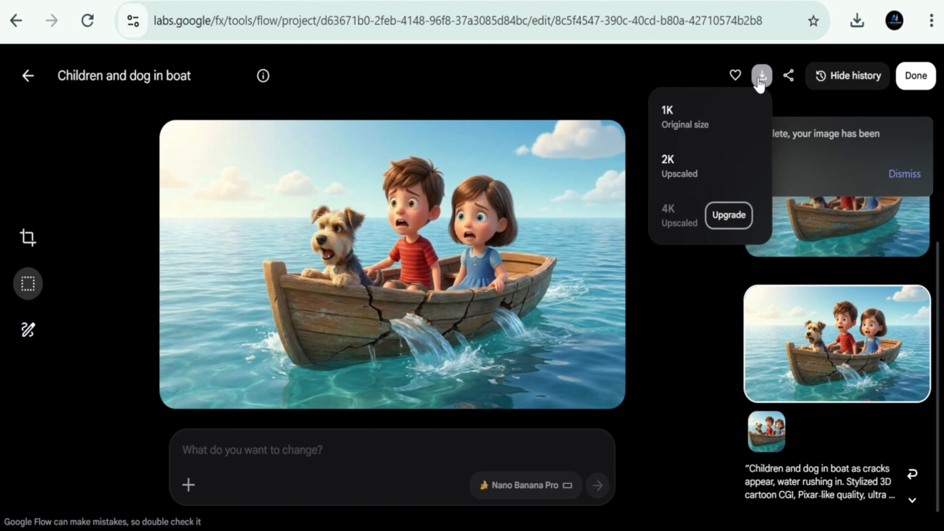
{"action": "left_click", "coordinate": [690, 167]}
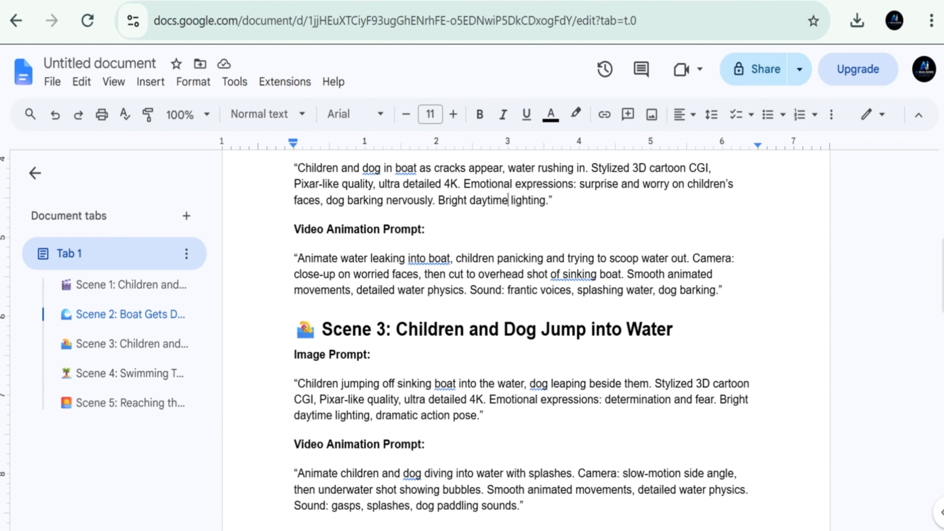
- Generate the Scene 3 image by submitting its image prompt from the Google Docs document as an edit in Flow, and download it in 2K
{"action": "scroll", "coordinate": [521, 335], "scroll_direction": "down", "scroll_amount": 1}
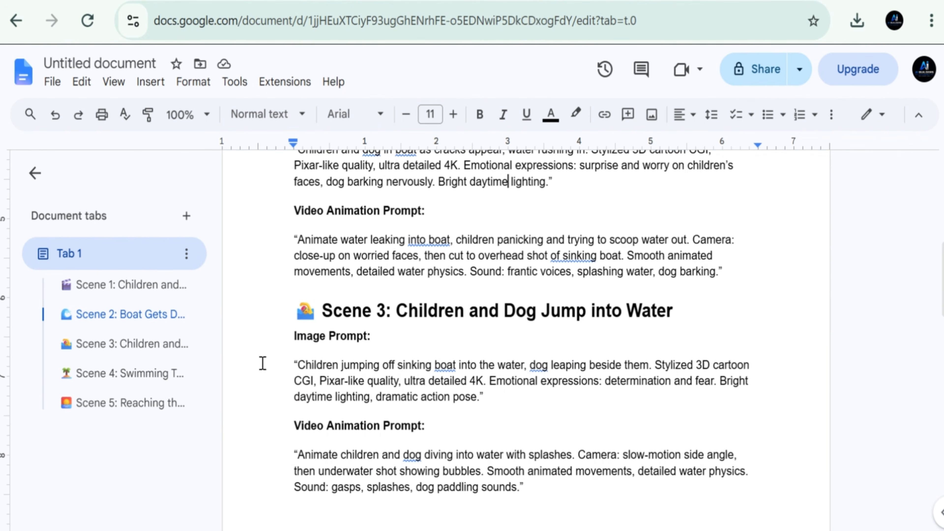
{"action": "left_click_drag", "start_coordinate": [289, 367], "coordinate": [508, 402]}
{"action": "key", "text": "ctrl+c"}
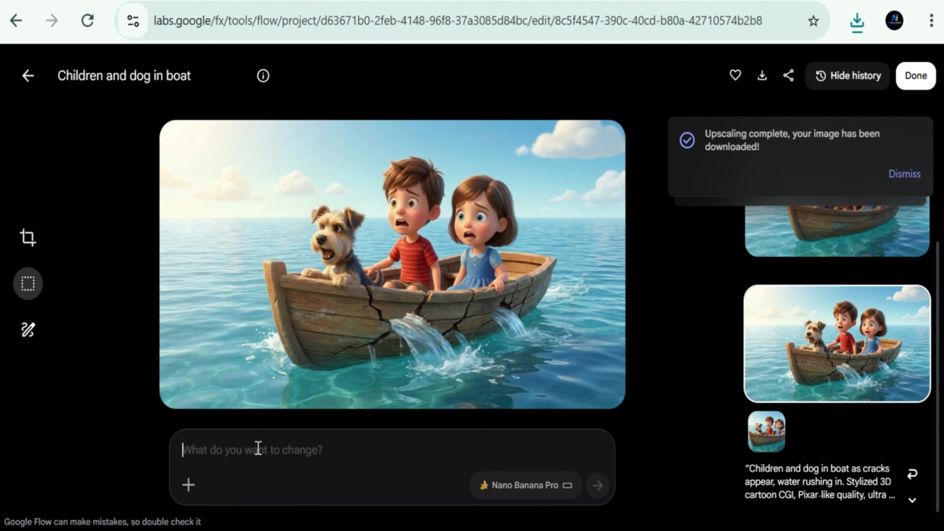
{"action": "left_click", "coordinate": [258, 448]}
{"action": "key", "text": "ctrl+v"}
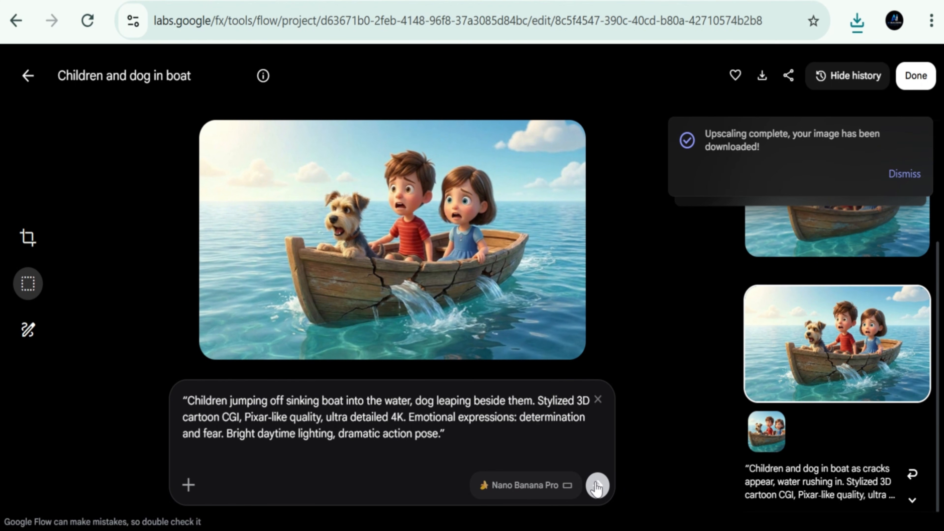
{"action": "left_click", "coordinate": [598, 484]}
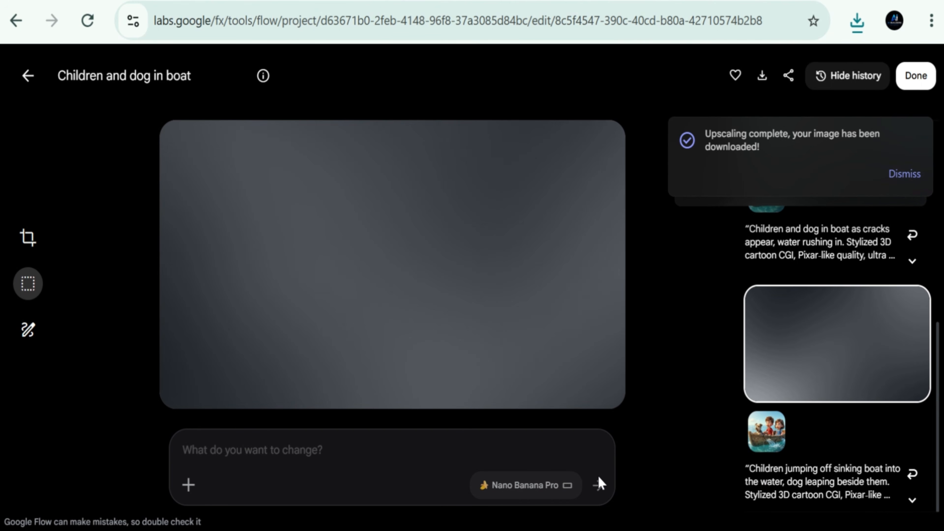
{"action": "scroll", "coordinate": [836, 354], "scroll_direction": "up", "scroll_amount": 4}
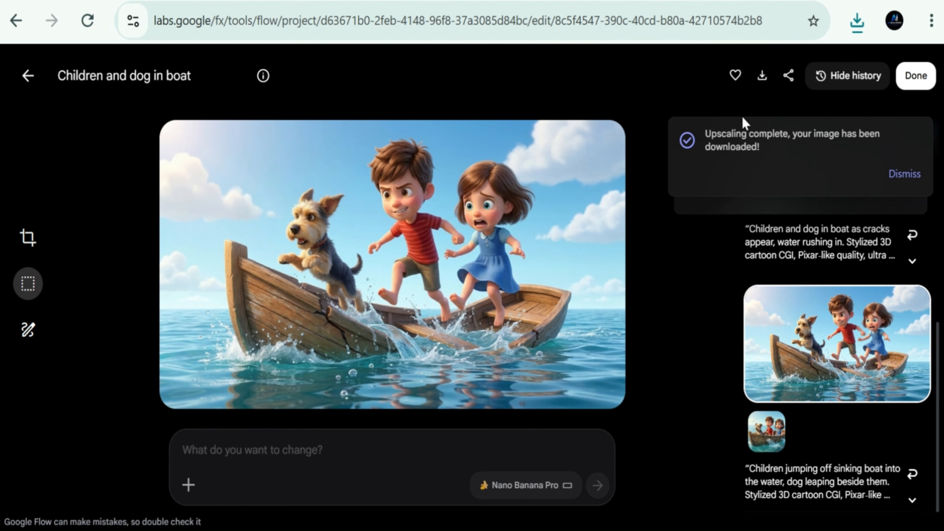
{"action": "left_click", "coordinate": [762, 75]}
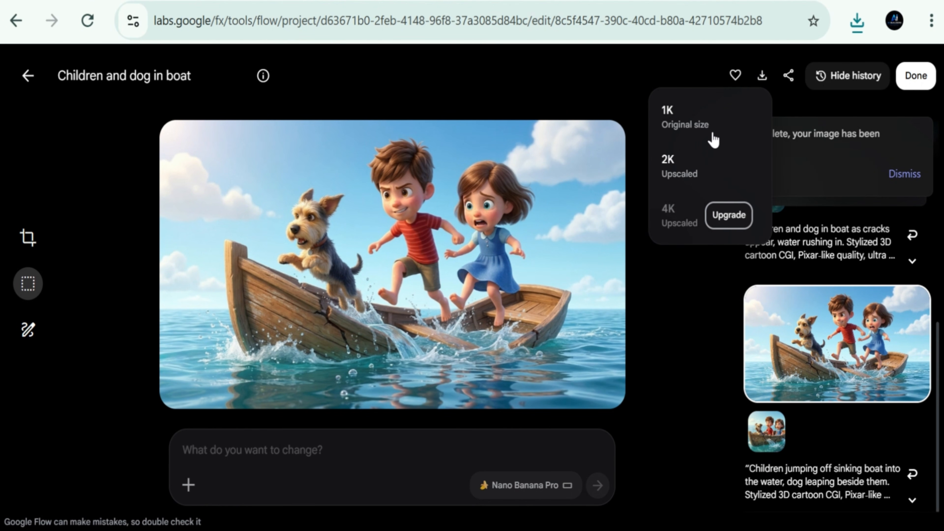
{"action": "left_click", "coordinate": [681, 175]}
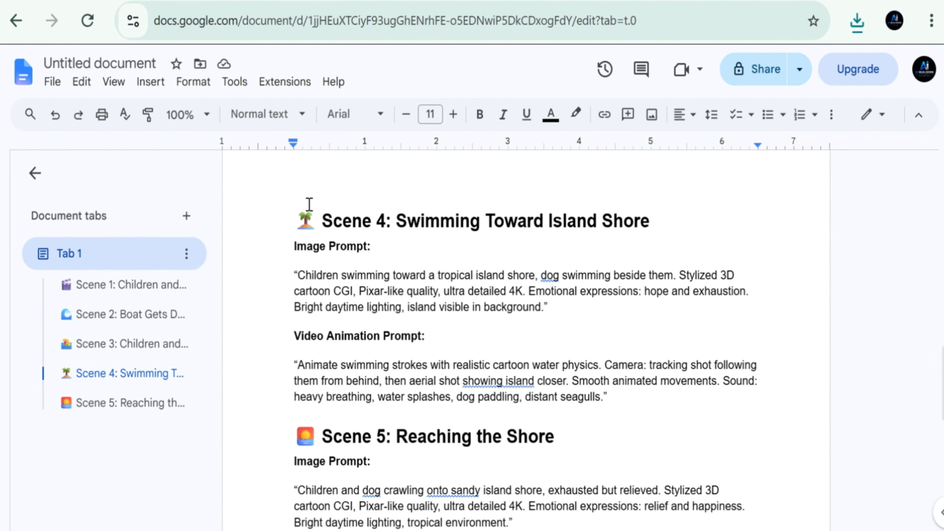
- Copy the Scene 4 image prompt from the document, submit it in Flow as an edit of the jumping scene, and download the result in 2K
{"action": "left_click_drag", "start_coordinate": [285, 272], "coordinate": [564, 303]}
{"action": "key", "text": "ctrl+c"}
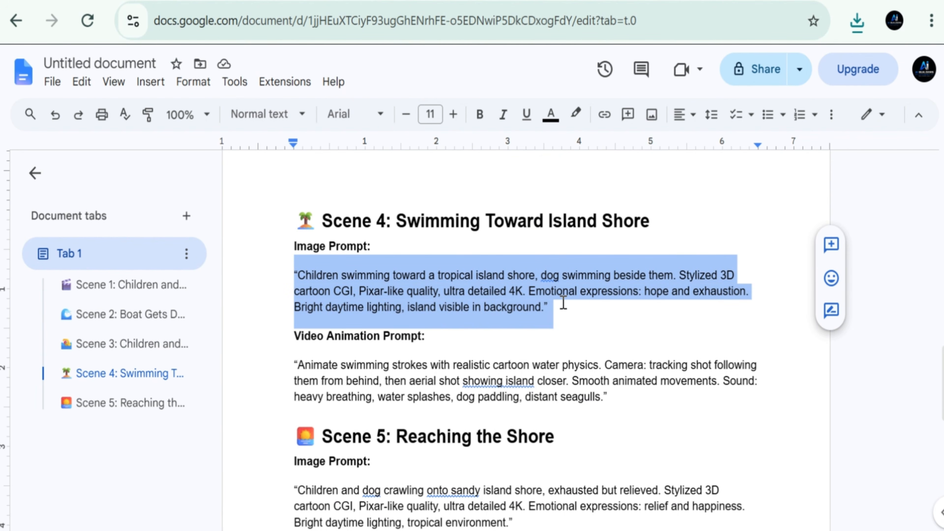
{"action": "left_click", "coordinate": [435, 275]}
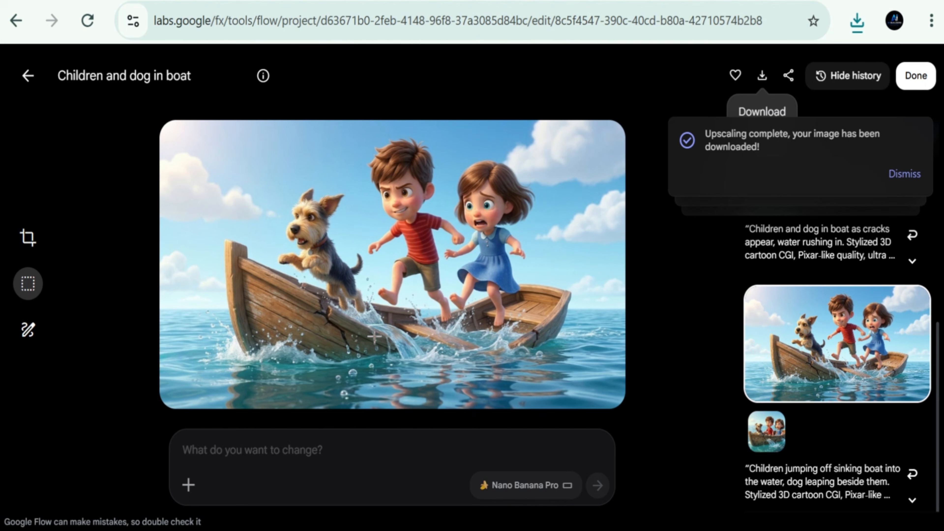
{"action": "left_click", "coordinate": [282, 451]}
{"action": "key", "text": "ctrl+v"}
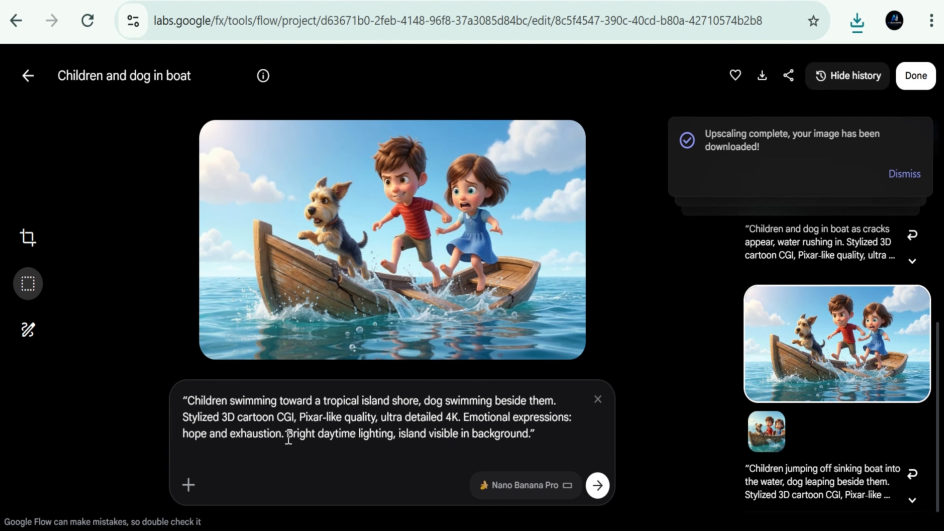
{"action": "left_click", "coordinate": [597, 485]}
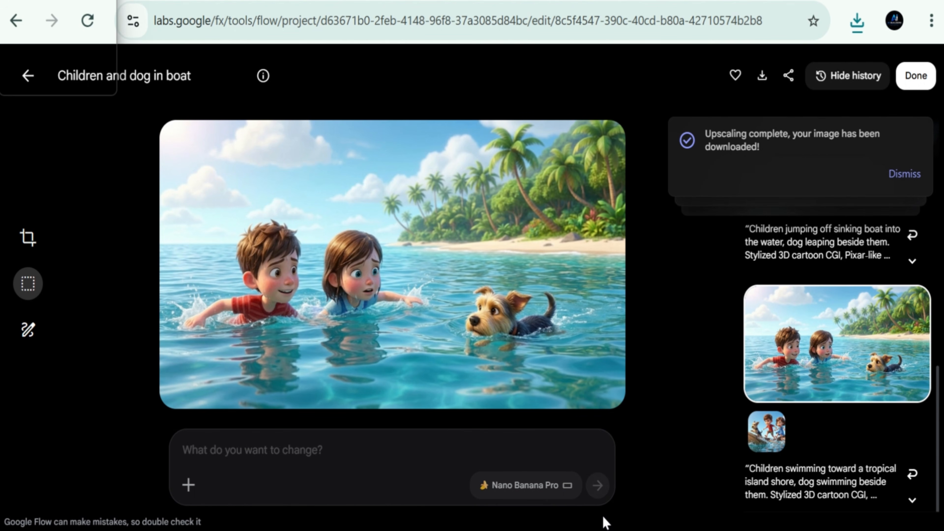
{"action": "left_click", "coordinate": [762, 76]}
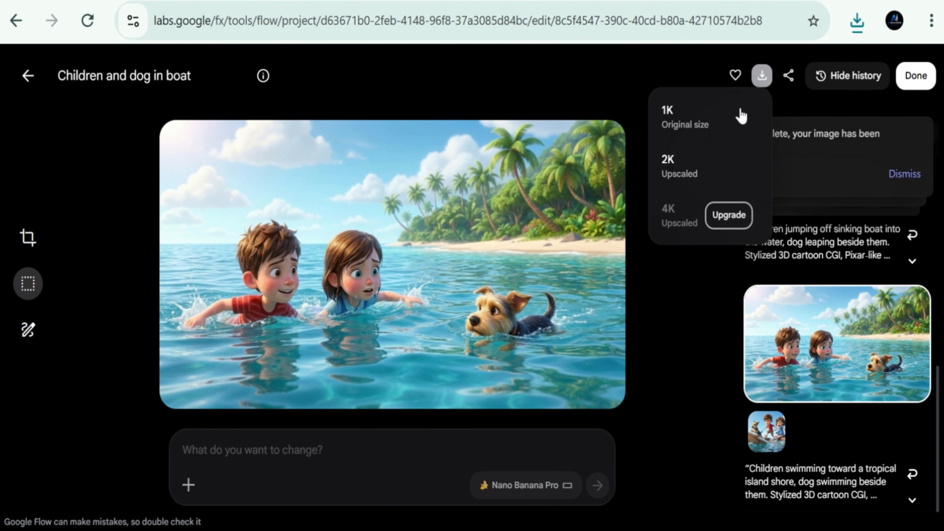
{"action": "left_click", "coordinate": [681, 171]}
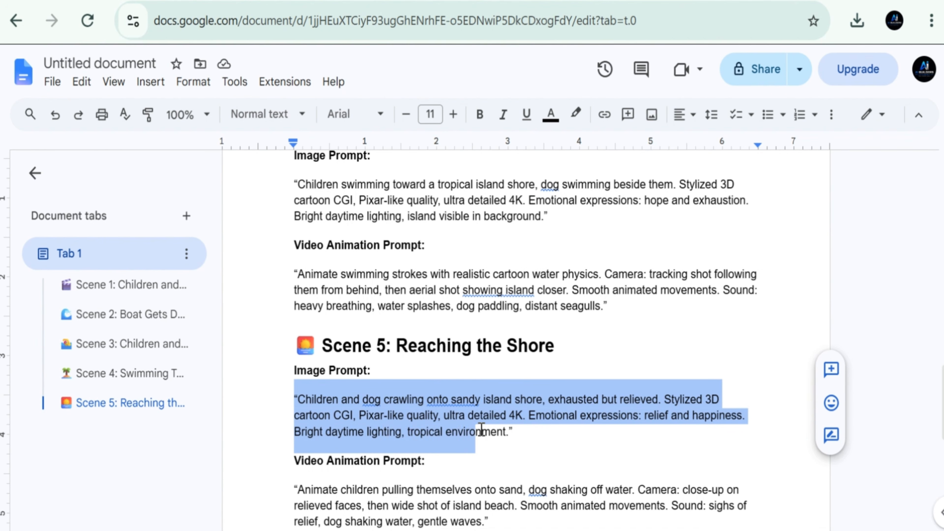
- Generate the Scene 5 image in Flow from the document's Scene 5 image prompt, download it in 2K, and dismiss the upscaling notification
{"action": "left_click_drag", "start_coordinate": [482, 430], "coordinate": [538, 429]}
{"action": "key", "text": "ctrl+c"}
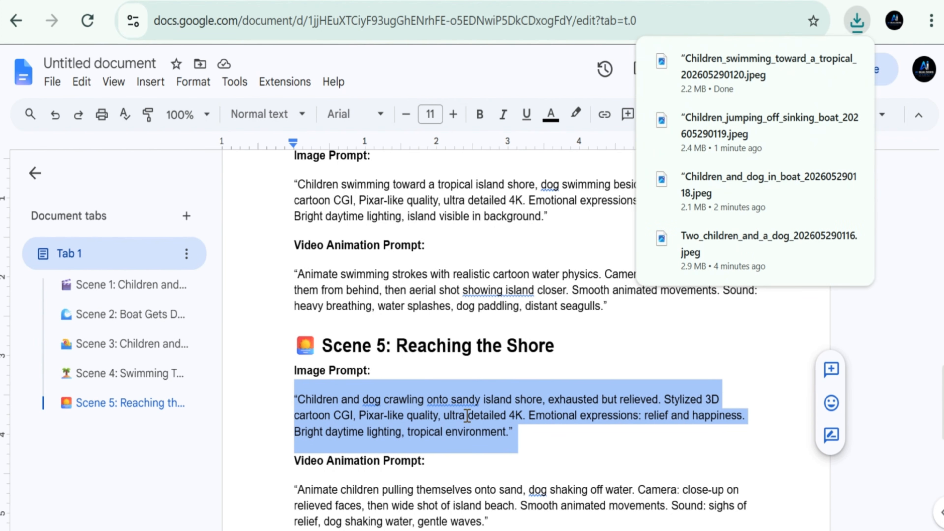
{"action": "key", "text": "ctrl+Tab"}
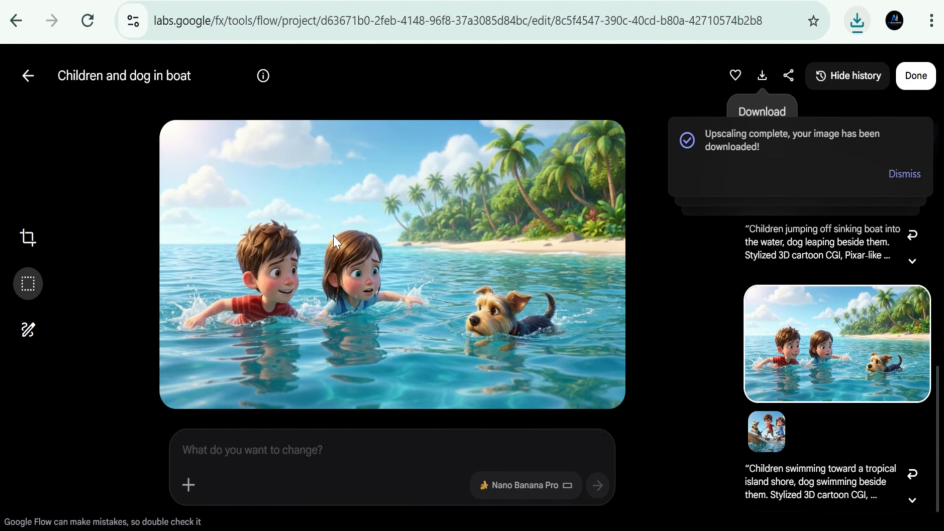
{"action": "left_click", "coordinate": [266, 453]}
{"action": "key", "text": "ctrl+v"}
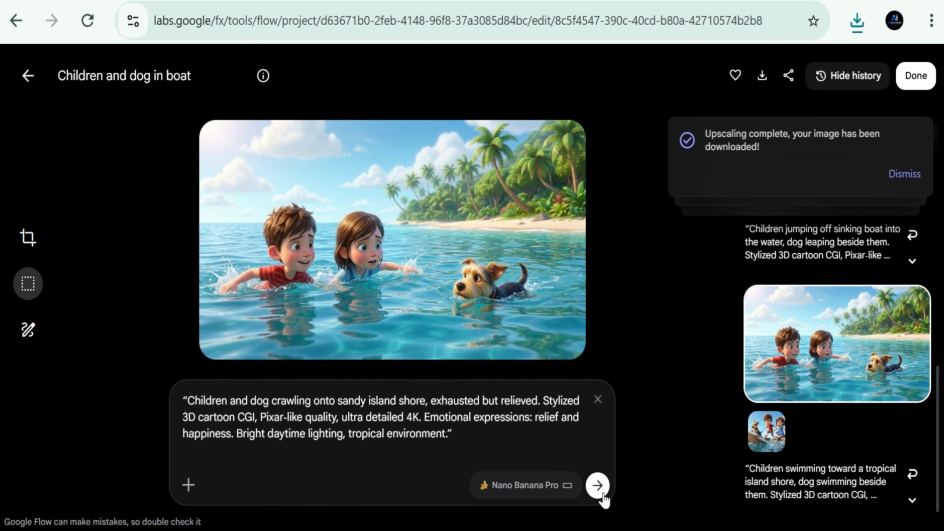
{"action": "left_click", "coordinate": [600, 486]}
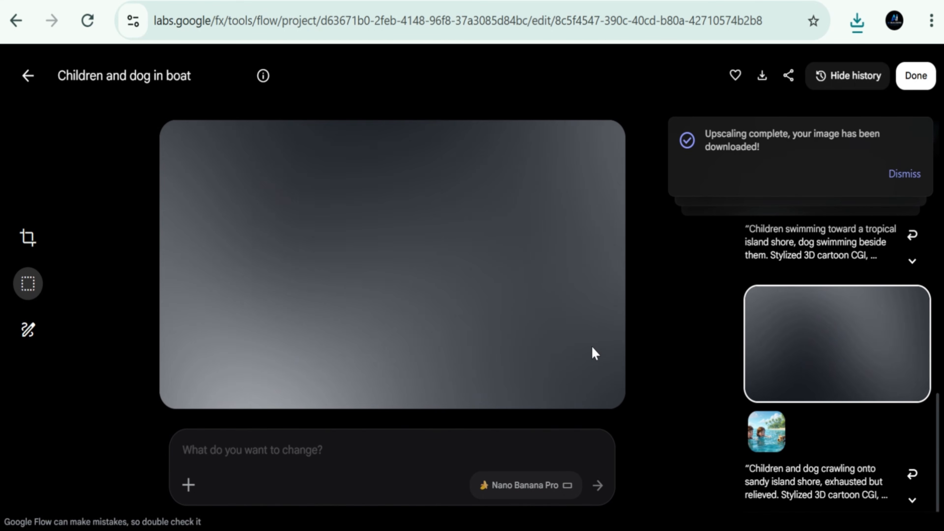
{"action": "left_click", "coordinate": [762, 76]}
{"action": "left_click", "coordinate": [665, 180]}
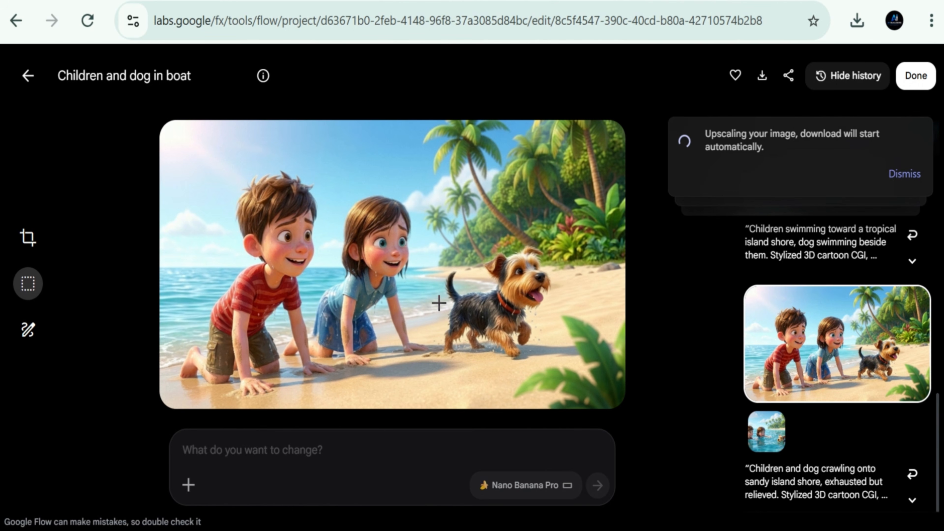
{"action": "left_click", "coordinate": [907, 179]}
- Open the Downloads folder from the browser's download history and rename the Two_children_and_a_dog image as 1
{"action": "left_click", "coordinate": [857, 20]}
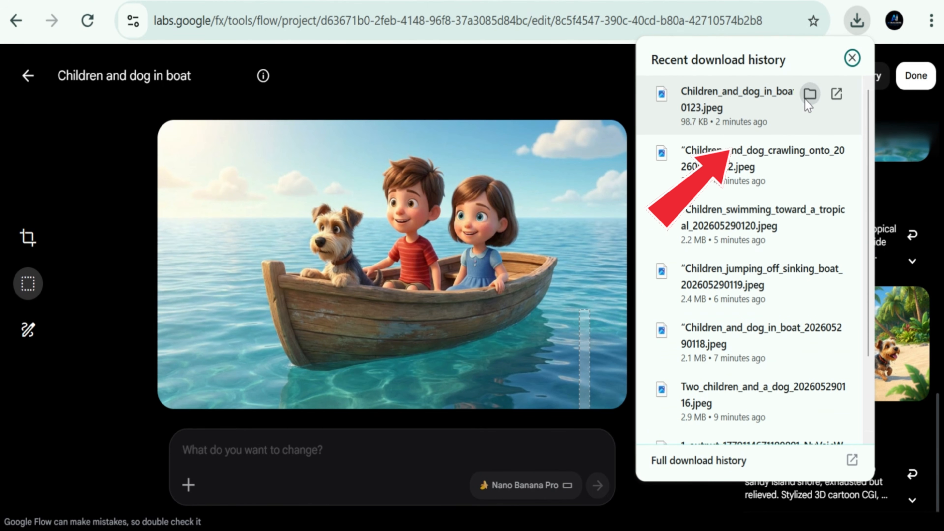
{"action": "left_click", "coordinate": [807, 95]}
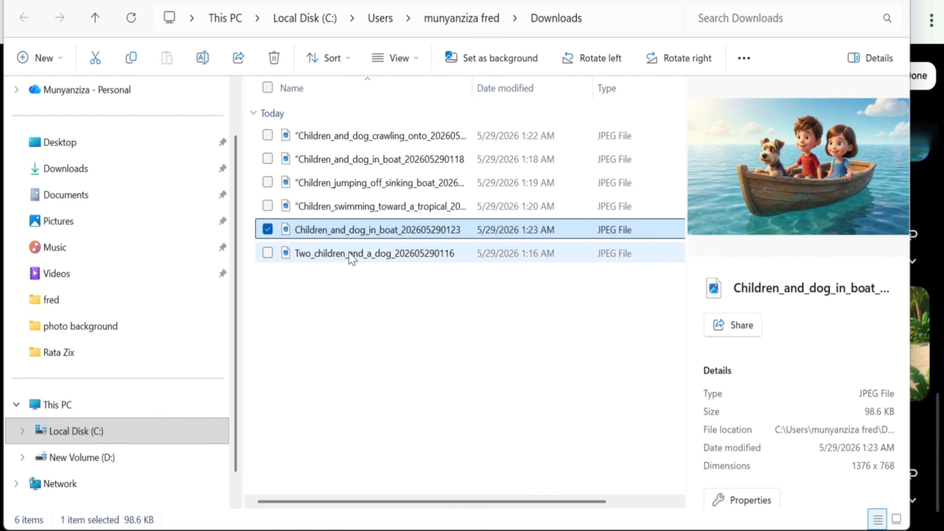
{"action": "left_click", "coordinate": [386, 251]}
{"action": "key", "text": "ctrl+a"}
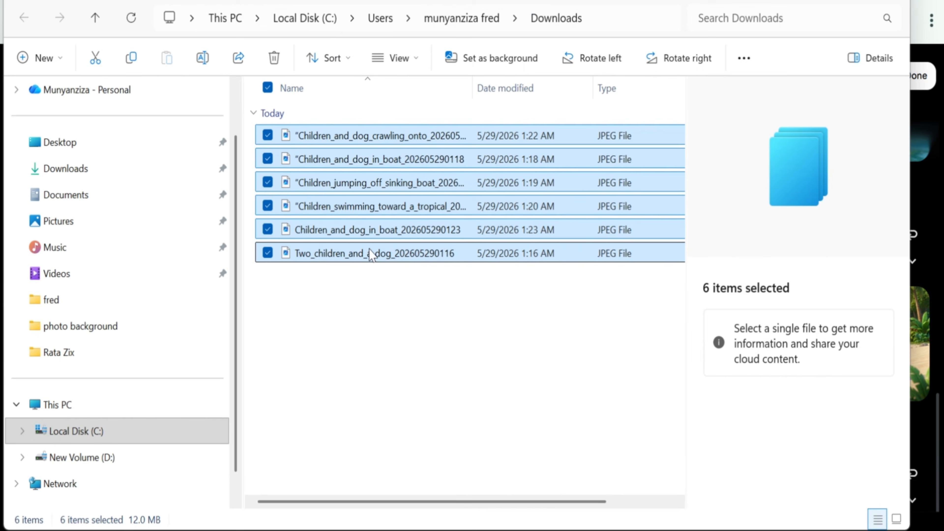
{"action": "left_click", "coordinate": [371, 255]}
{"action": "right_click", "coordinate": [390, 253]}
{"action": "left_click", "coordinate": [515, 2]}
{"action": "type", "text": "1"}
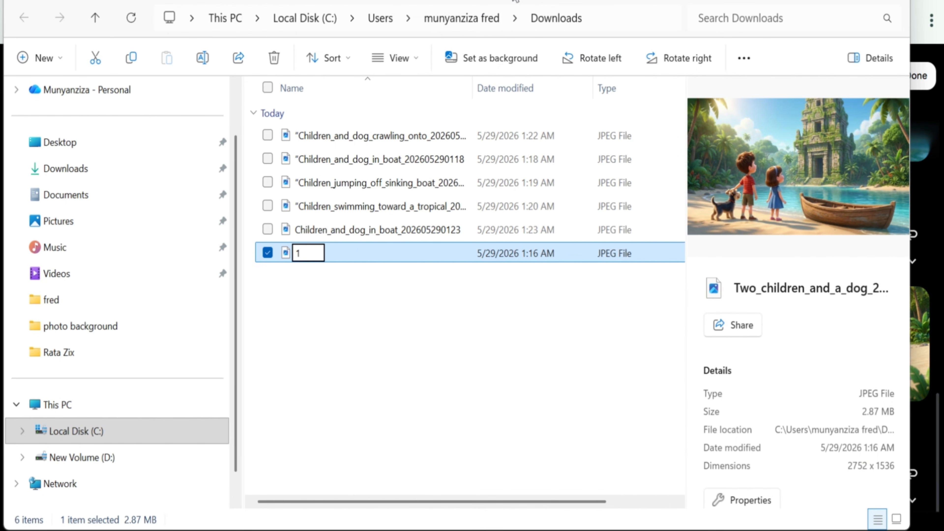
- Rename the image of the children and dog in the undamaged boat as 2
{"action": "left_click", "coordinate": [395, 228]}
{"action": "right_click", "coordinate": [394, 228]}
{"action": "left_click", "coordinate": [500, 2]}
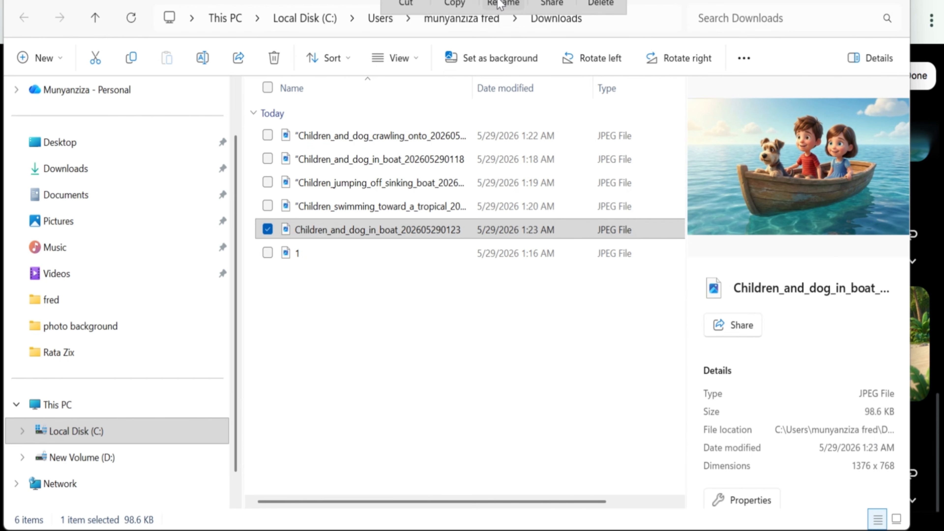
{"action": "type", "text": "2"}
{"action": "left_click", "coordinate": [411, 206]}
- Rename the image of the cracked, leaking boat as 3
{"action": "left_click", "coordinate": [389, 168]}
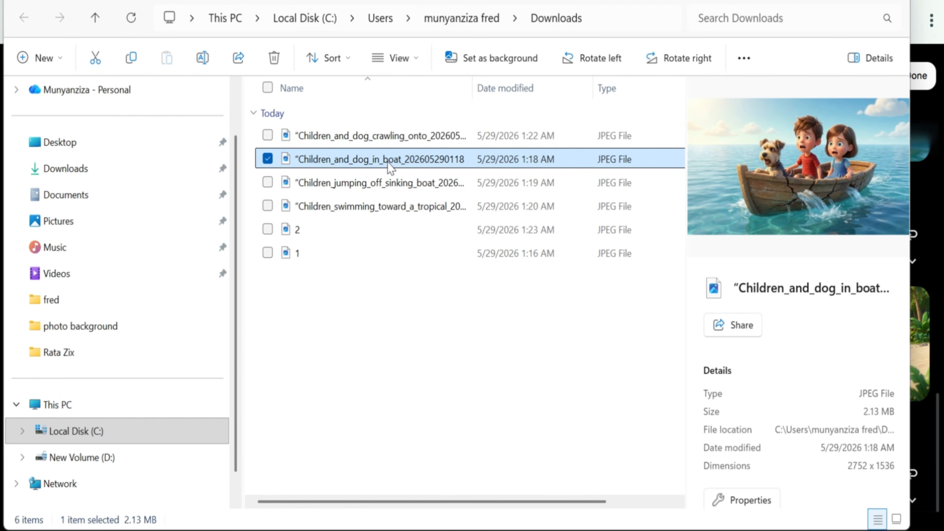
{"action": "right_click", "coordinate": [389, 168]}
{"action": "left_click", "coordinate": [509, 4]}
{"action": "type", "text": "3"}
{"action": "left_click", "coordinate": [414, 183]}
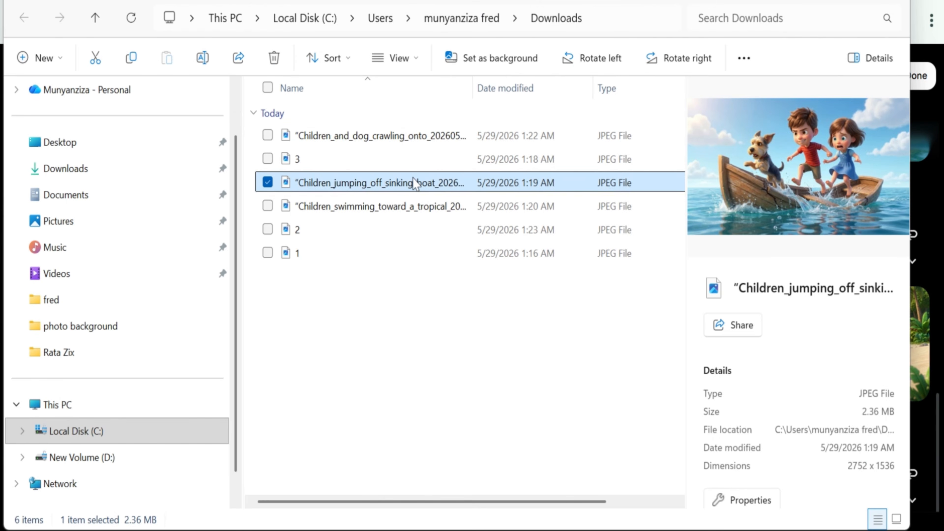
- Rename the Children_jumping_off_sinking_boat image as 4
{"action": "left_click", "coordinate": [387, 135]}
{"action": "left_click", "coordinate": [403, 185]}
{"action": "right_click", "coordinate": [401, 181]}
{"action": "left_click", "coordinate": [519, 3]}
{"action": "type", "text": "4"}
{"action": "key", "text": "Return"}
- Rename the Children_swimming_toward_a_tropical image as 5
{"action": "left_click", "coordinate": [349, 209]}
{"action": "right_click", "coordinate": [346, 208]}
{"action": "left_click", "coordinate": [465, 3]}
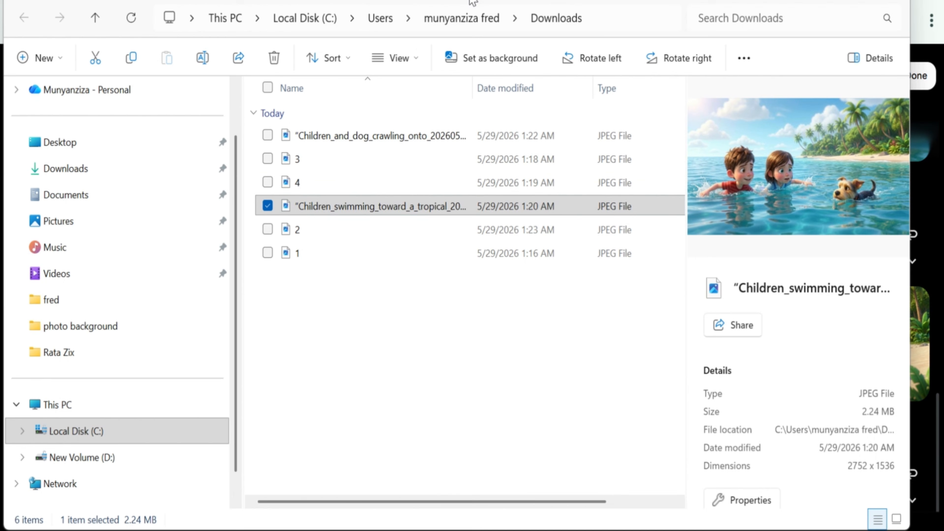
{"action": "type", "text": "5"}
{"action": "key", "text": "Return"}
- Rename the Children_and_dog_crawling_onto image as 6
{"action": "left_click", "coordinate": [352, 138]}
{"action": "right_click", "coordinate": [352, 137]}
{"action": "left_click", "coordinate": [475, 3]}
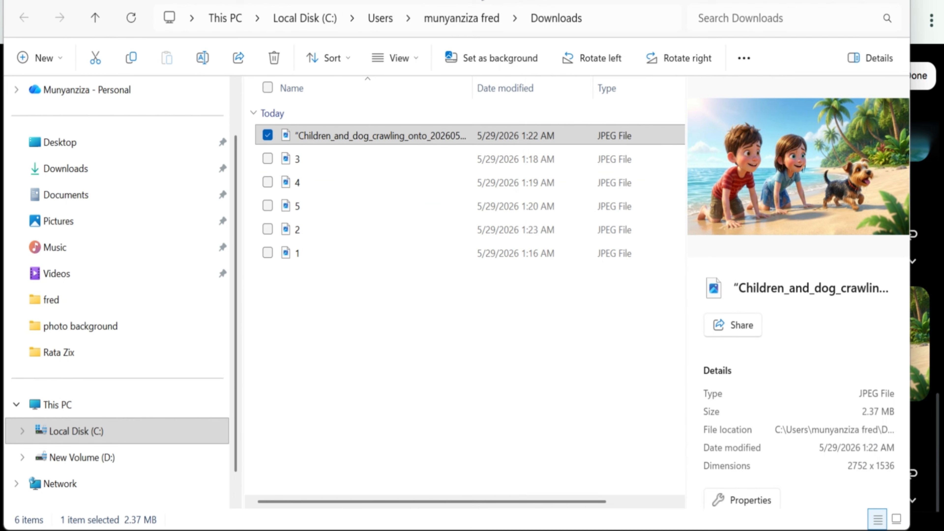
{"action": "type", "text": "6"}
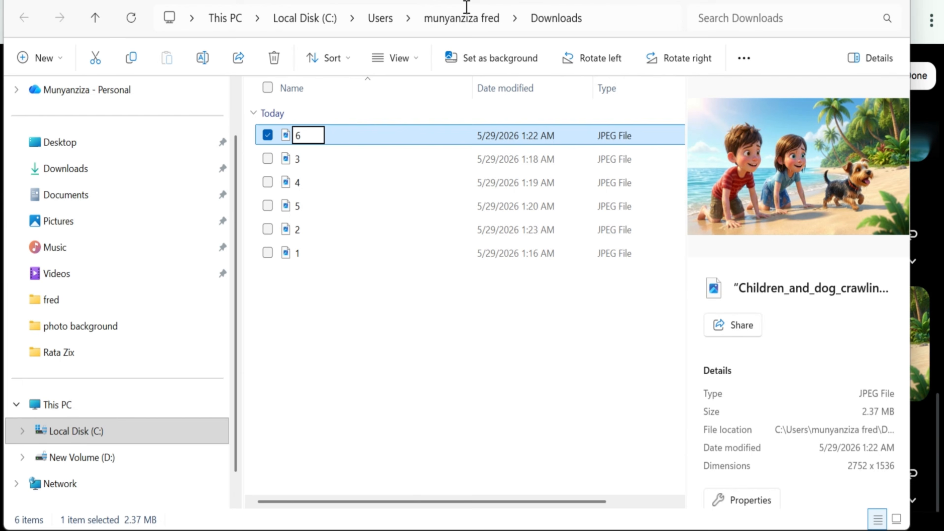
{"action": "key", "text": "Return"}
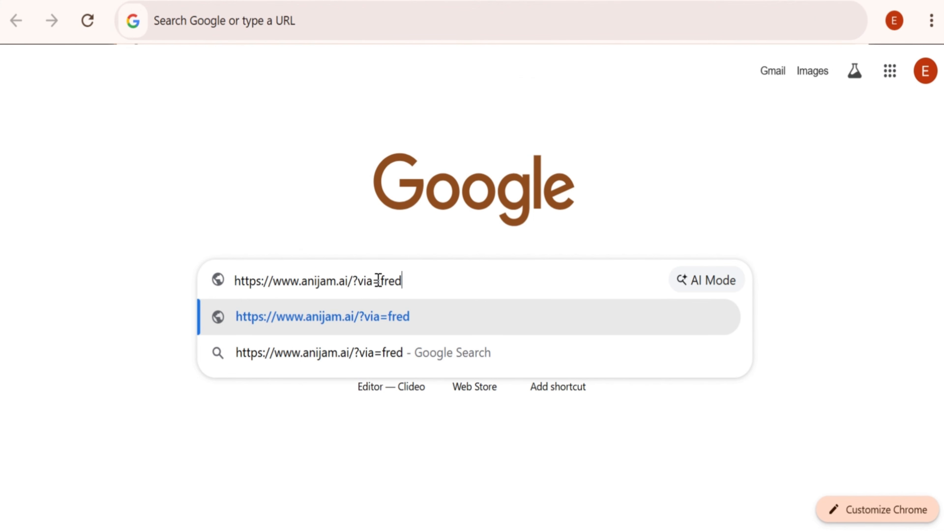
- Open the Anijam website (anijam.ai) in the browser and start a free account by continuing with Google
{"action": "left_click", "coordinate": [422, 317]}
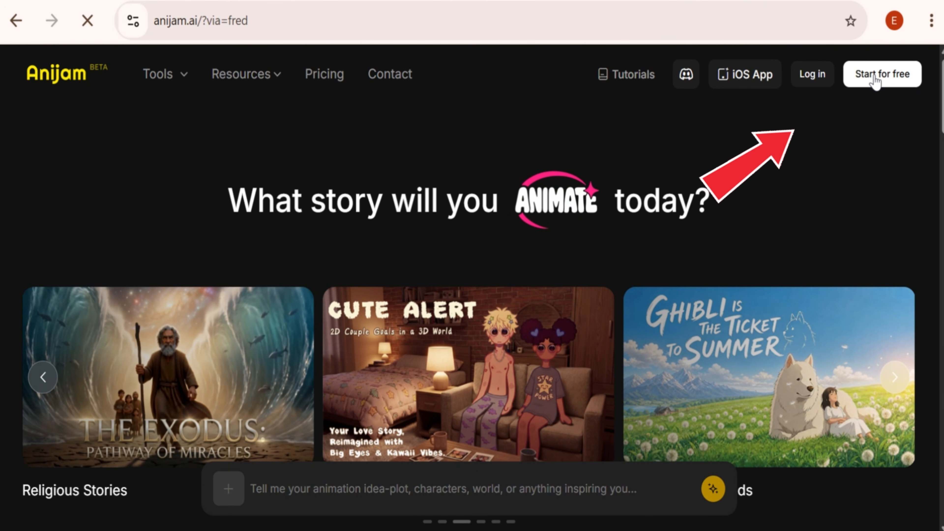
{"action": "left_click", "coordinate": [874, 79]}
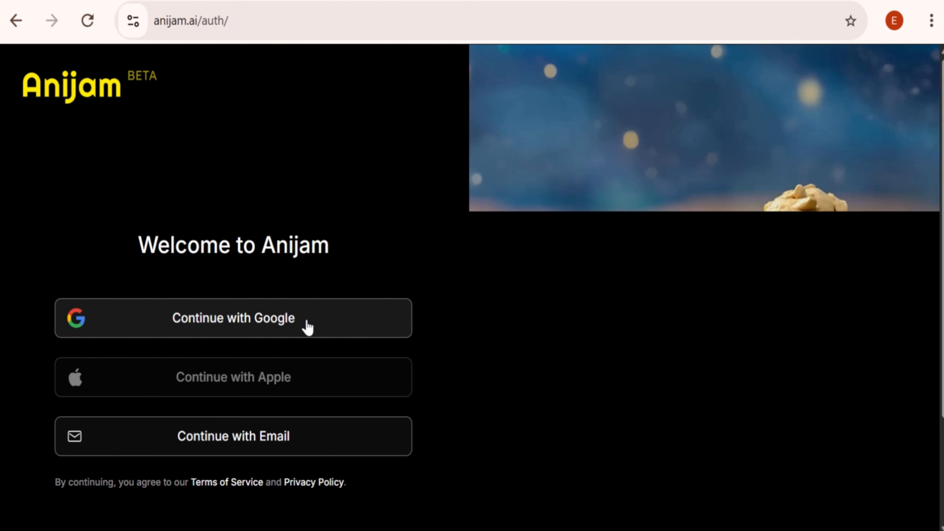
{"action": "left_click", "coordinate": [272, 329]}
- Answer the "How did you hear about us?" survey with YouTube and start using Anijam
{"action": "left_click_drag", "start_coordinate": [356, 136], "coordinate": [588, 125]}
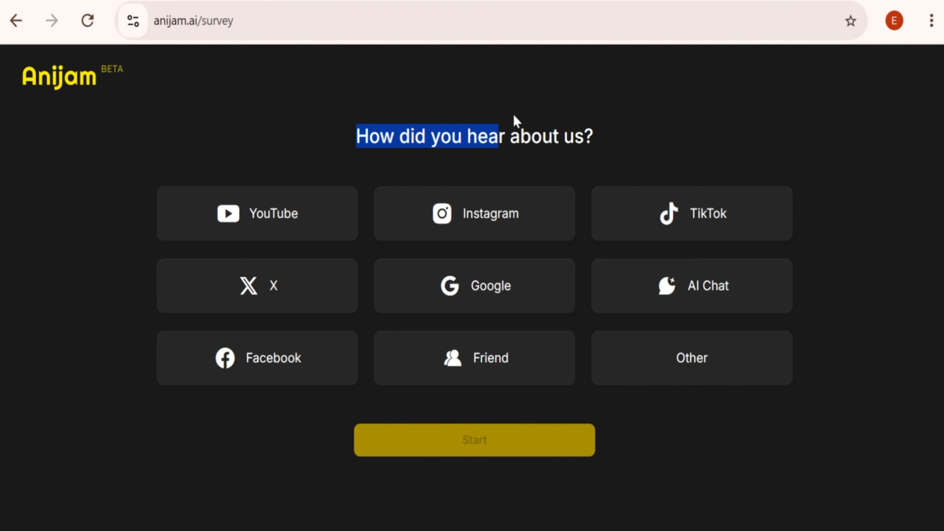
{"action": "left_click", "coordinate": [609, 136]}
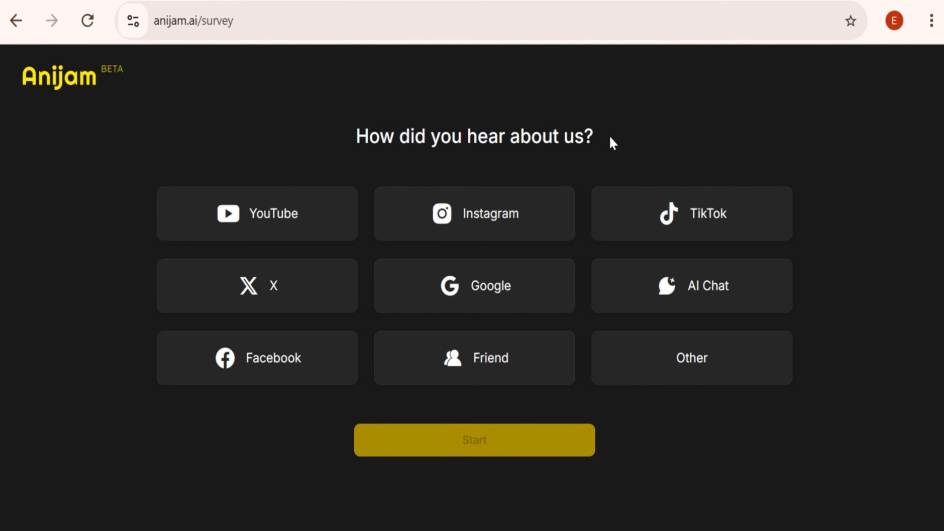
{"action": "left_click", "coordinate": [329, 222]}
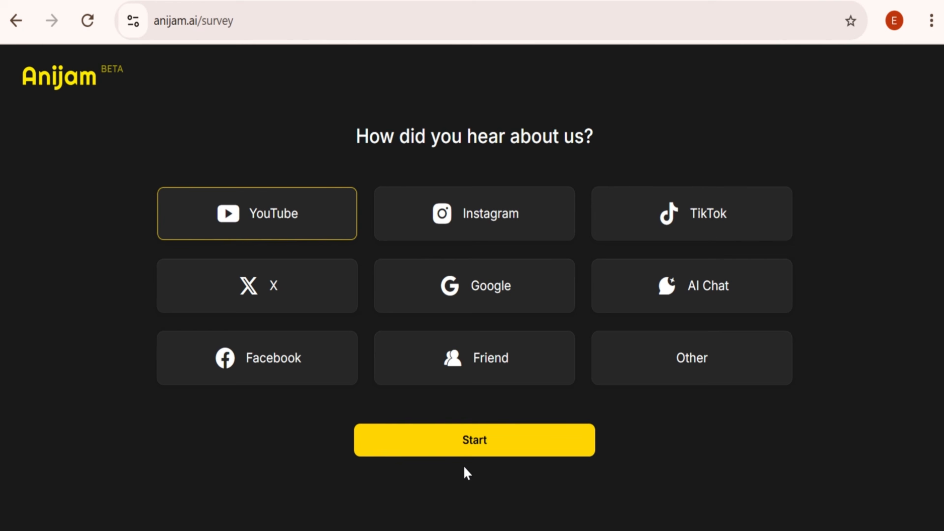
{"action": "left_click", "coordinate": [467, 443]}
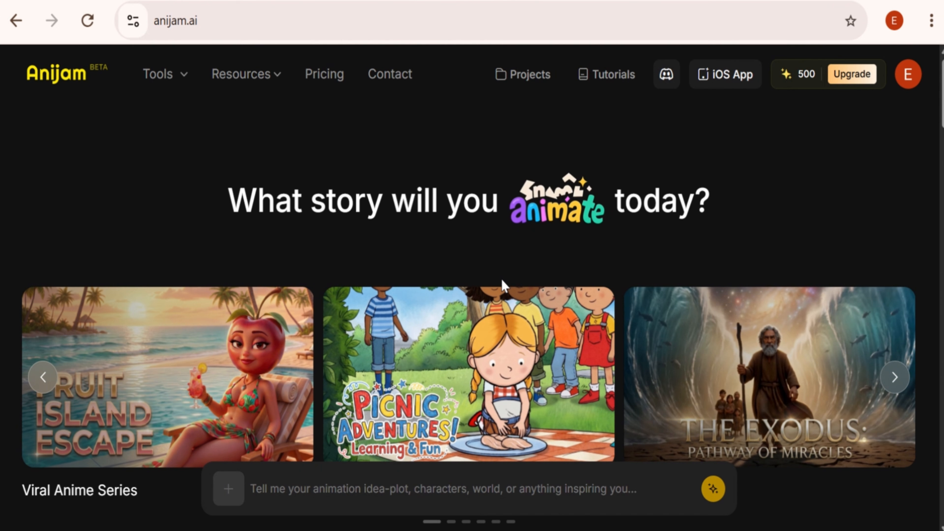
- Show the account's credit details on the Anijam home page
{"action": "mouse_move", "coordinate": [795, 76]}
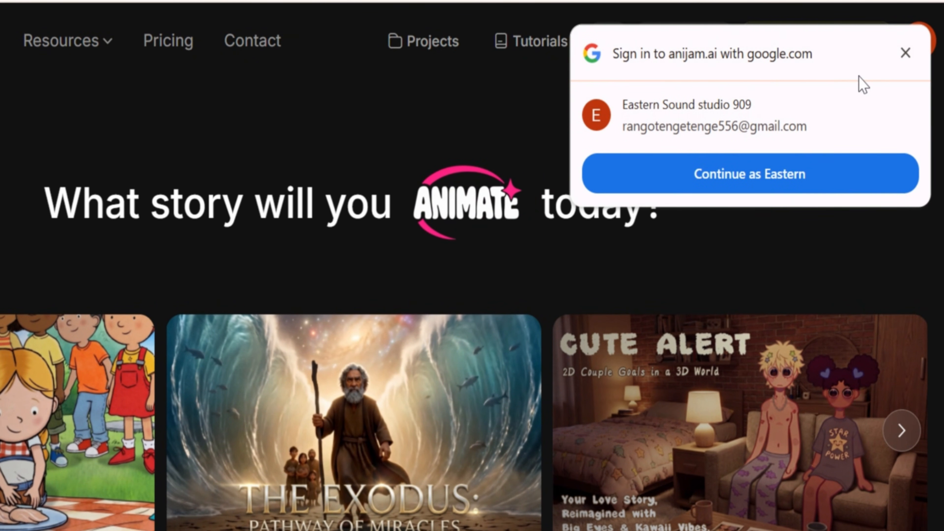
- Check the account's plan and credit details, and claim the daily 100-credit check-in reward
{"action": "left_click", "coordinate": [906, 53]}
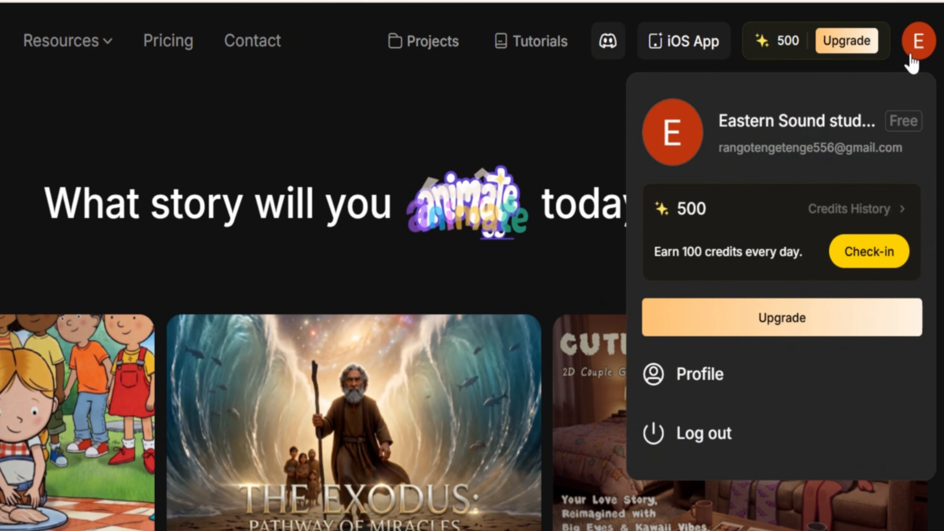
{"action": "mouse_move", "coordinate": [796, 49]}
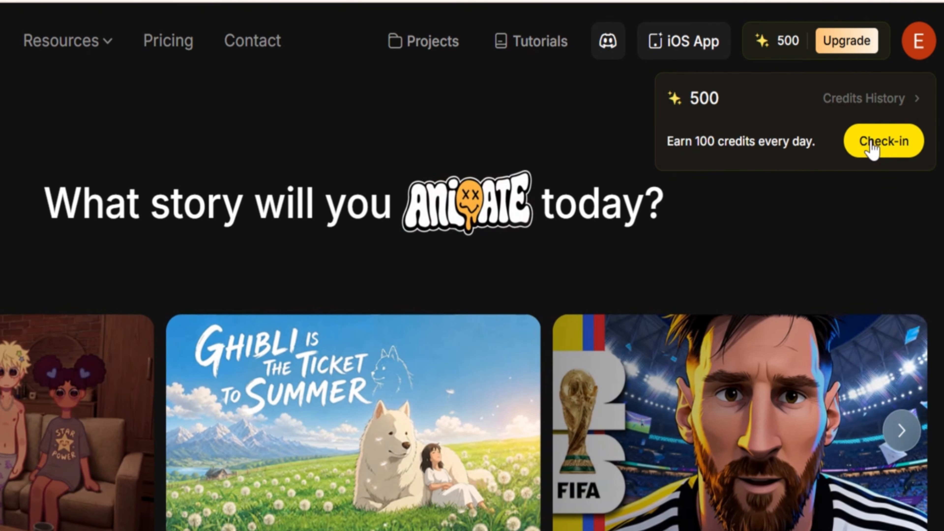
{"action": "left_click", "coordinate": [872, 148]}
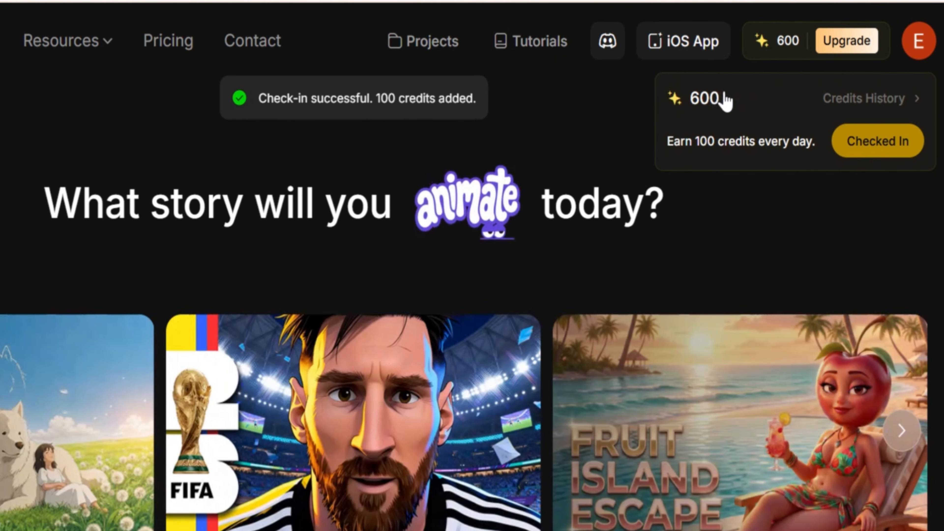
{"action": "left_click_drag", "start_coordinate": [721, 99], "coordinate": [693, 98]}
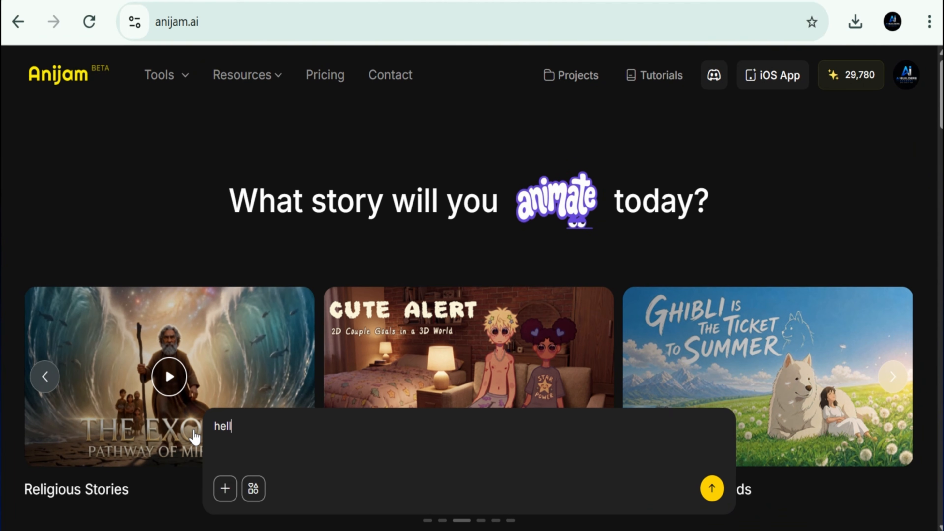
- Clear the existing text from the animation idea prompt and upload image 1 from the Downloads folder
{"action": "double_click", "coordinate": [204, 433]}
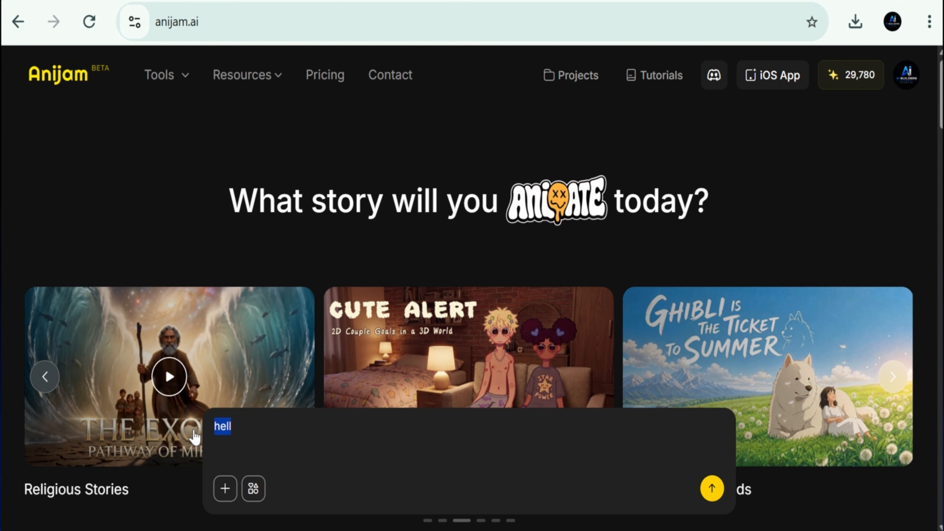
{"action": "key", "text": "BackSpace"}
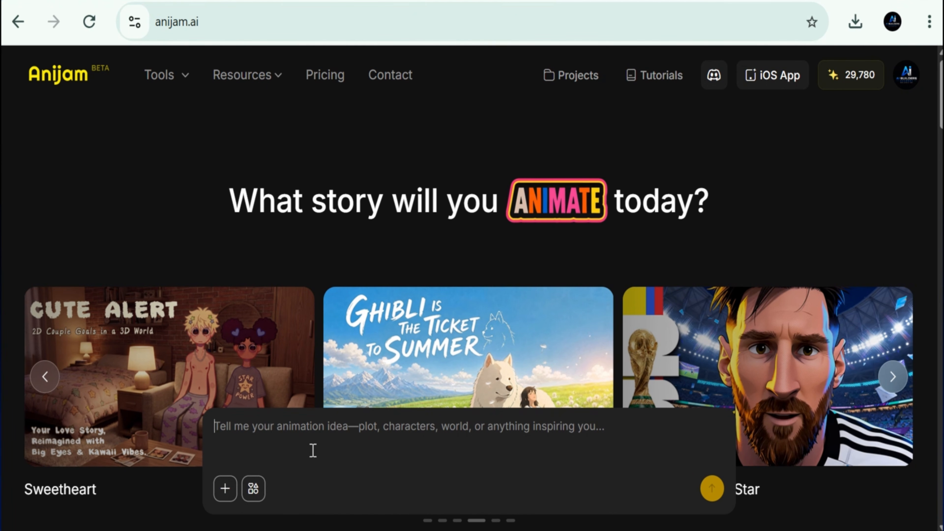
{"action": "left_click", "coordinate": [225, 488]}
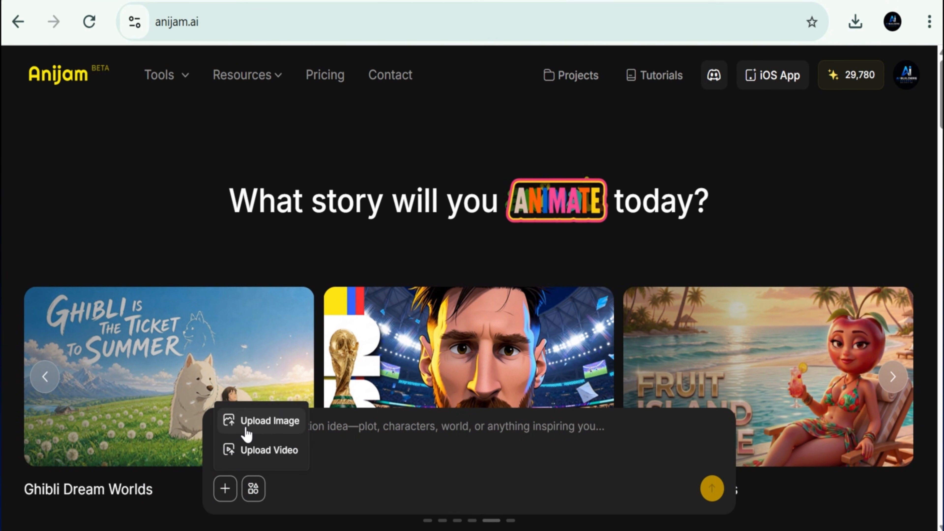
{"action": "left_click", "coordinate": [259, 426]}
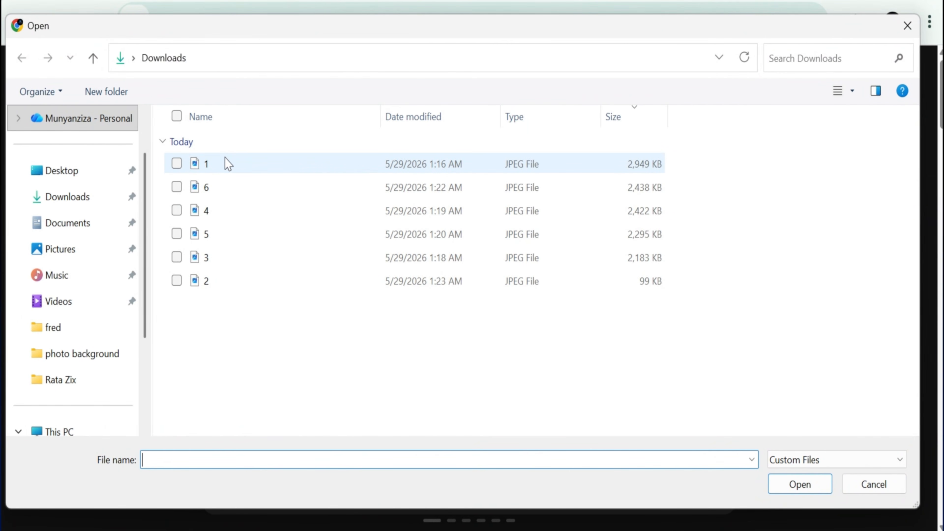
{"action": "left_click", "coordinate": [227, 164]}
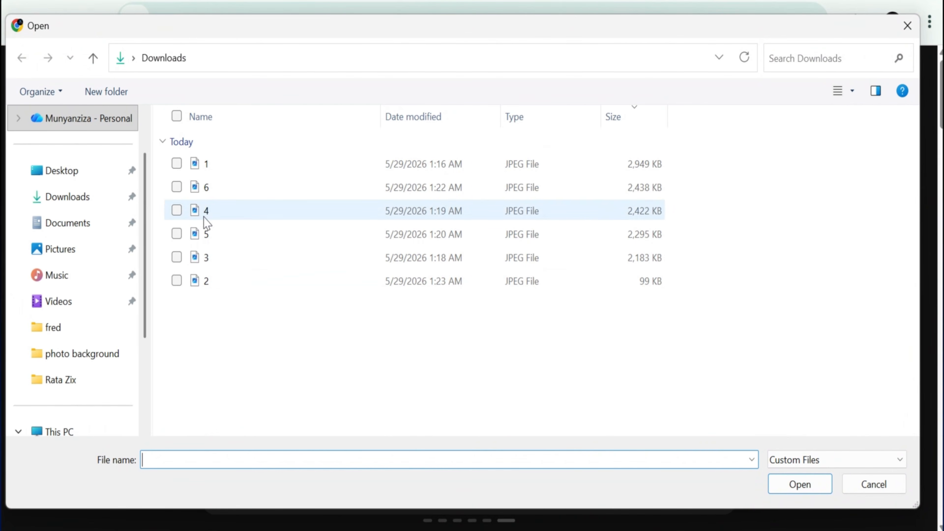
{"action": "left_click", "coordinate": [226, 159]}
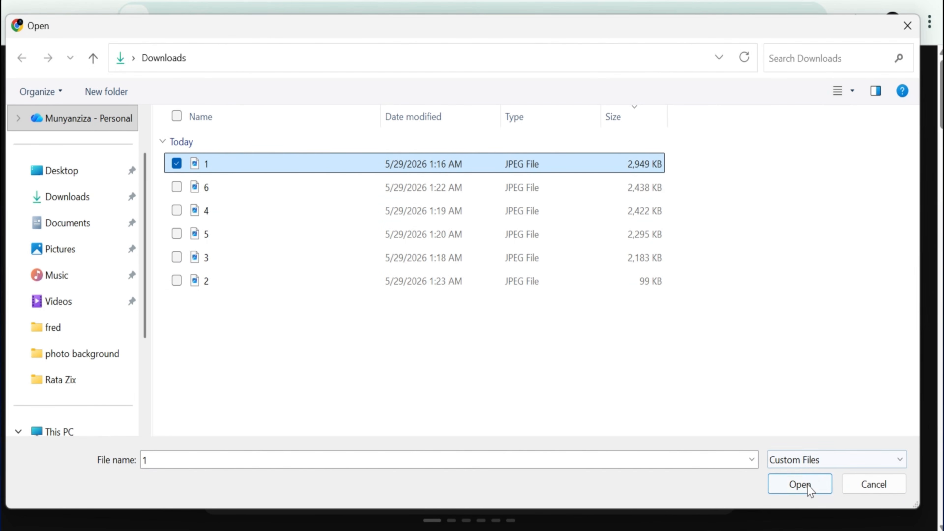
{"action": "left_click", "coordinate": [801, 485]}
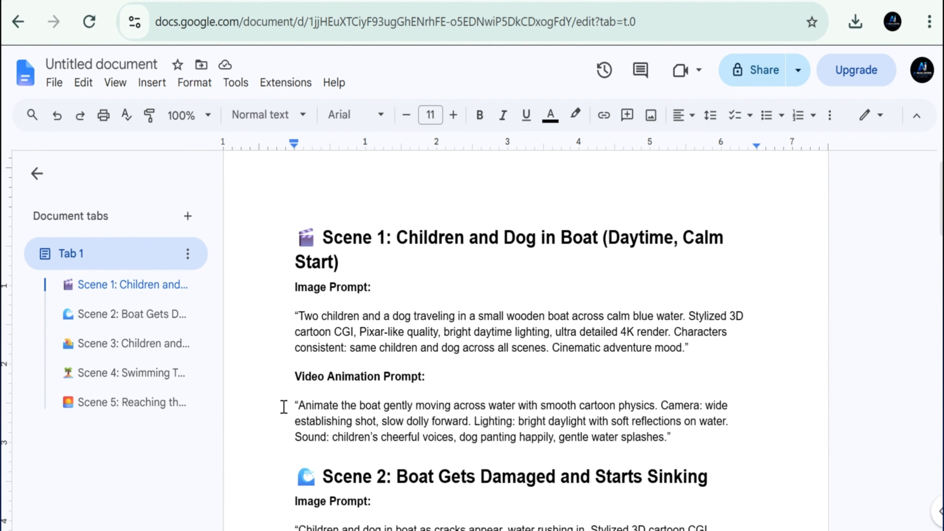
- Copy the Scene 1 video animation prompt from the Google Docs script into the Anijam prompt and submit it with image 1
{"action": "left_click_drag", "start_coordinate": [283, 406], "coordinate": [665, 439]}
{"action": "right_click", "coordinate": [550, 424]}
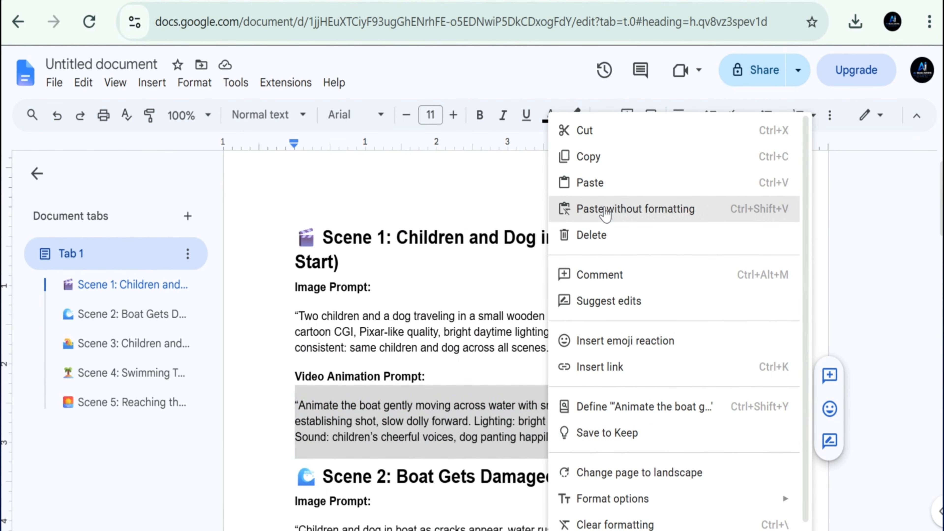
{"action": "left_click", "coordinate": [594, 156]}
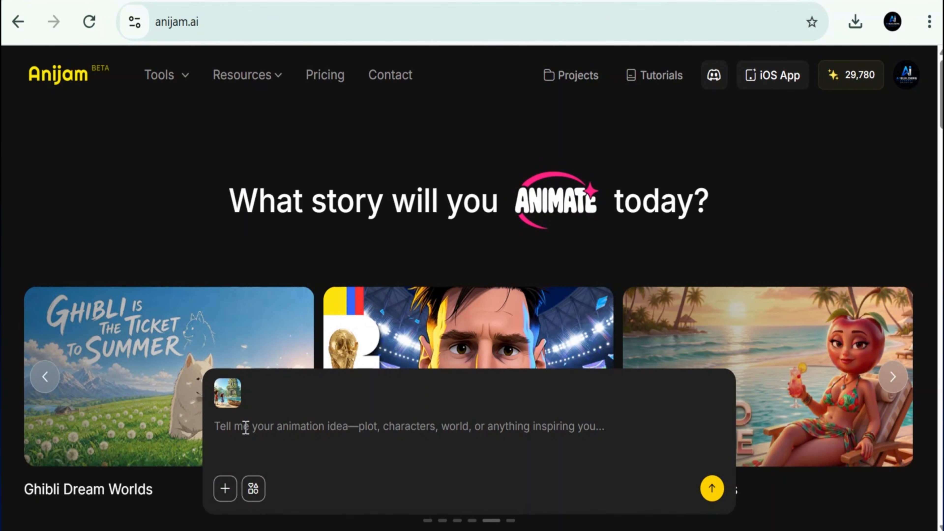
{"action": "left_click", "coordinate": [246, 427]}
{"action": "key", "text": "ctrl+v"}
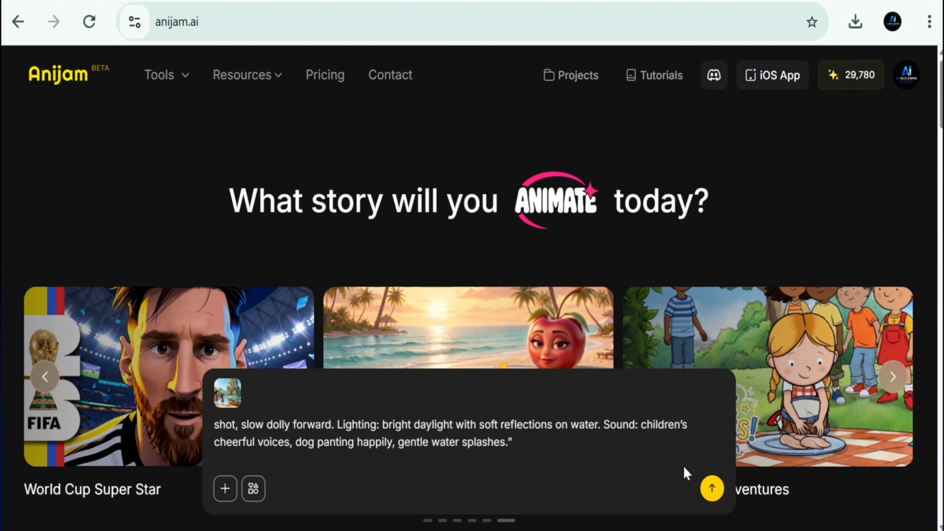
{"action": "left_click", "coordinate": [712, 489]}
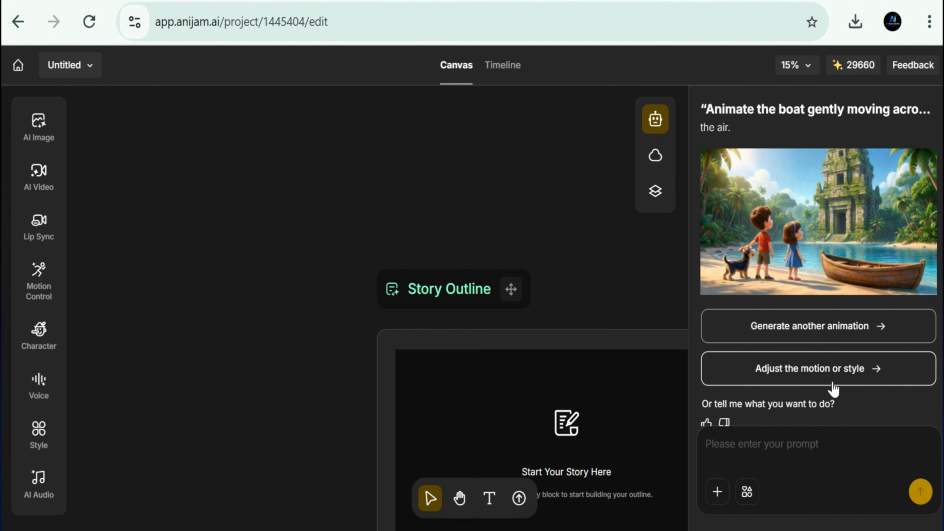
- Choose to adjust the motion or style, send the request "Longer and start now", and review the regenerated Scene 1 video
{"action": "left_click", "coordinate": [856, 375]}
{"action": "left_click_drag", "start_coordinate": [812, 363], "coordinate": [932, 366]}
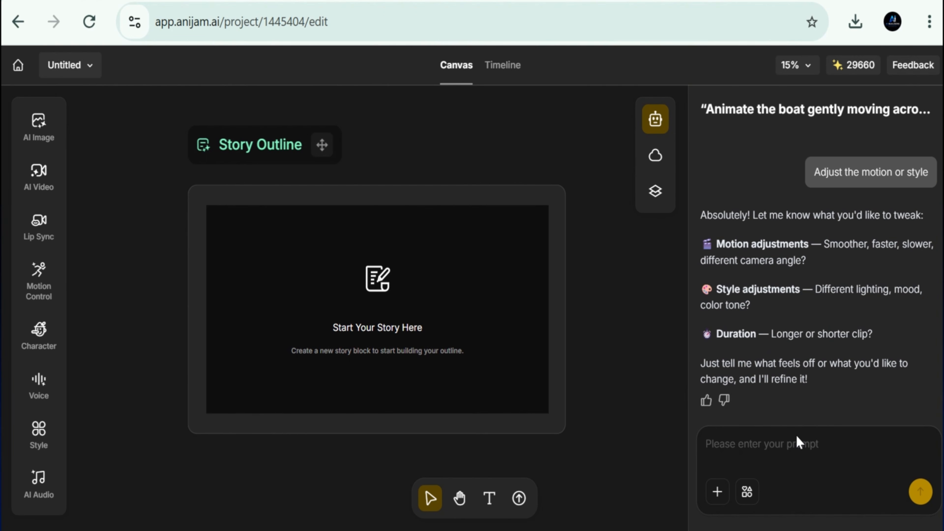
{"action": "left_click", "coordinate": [773, 446]}
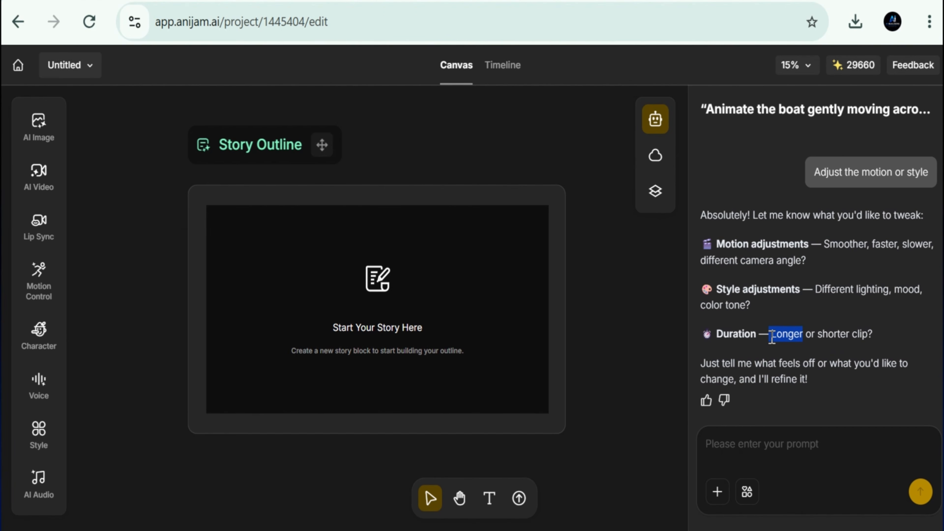
{"action": "left_click_drag", "start_coordinate": [772, 337], "coordinate": [763, 447]}
{"action": "type", "text": "a"}
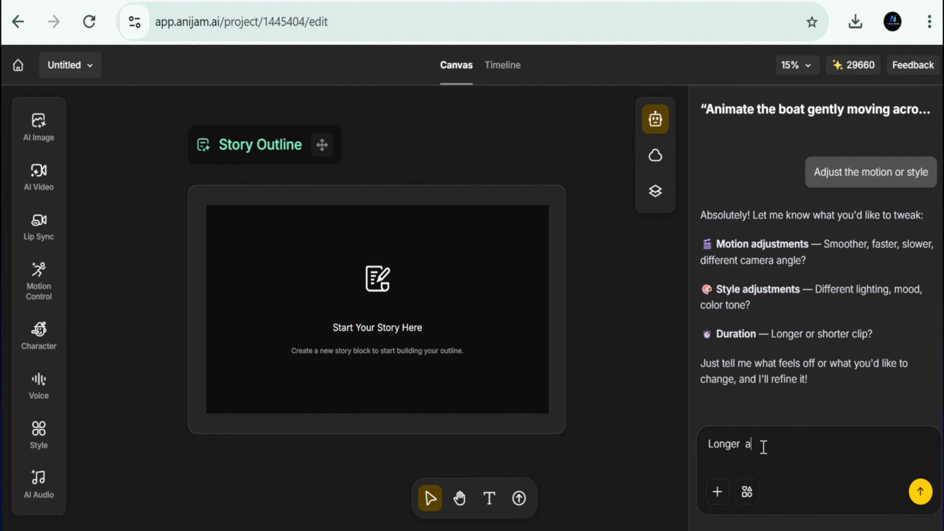
{"action": "type", "text": "nd start now"}
{"action": "left_click", "coordinate": [920, 492]}
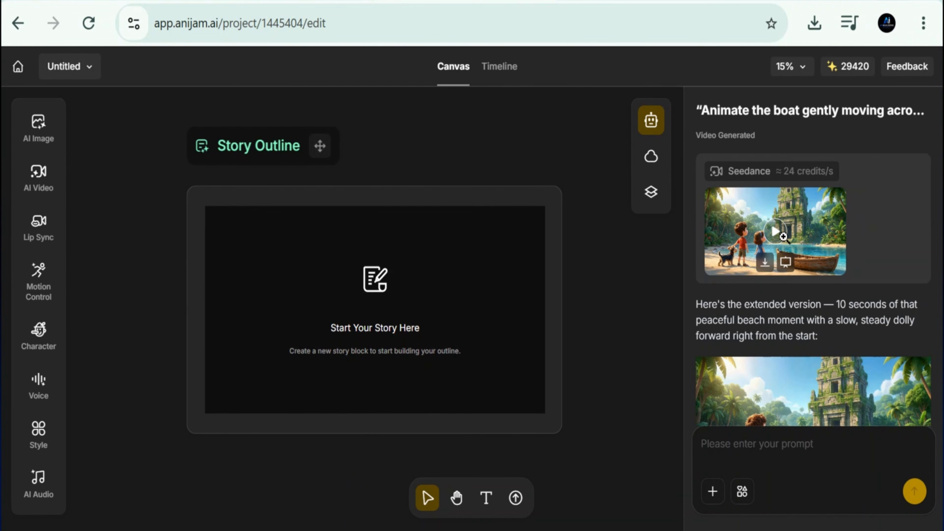
{"action": "left_click", "coordinate": [783, 236]}
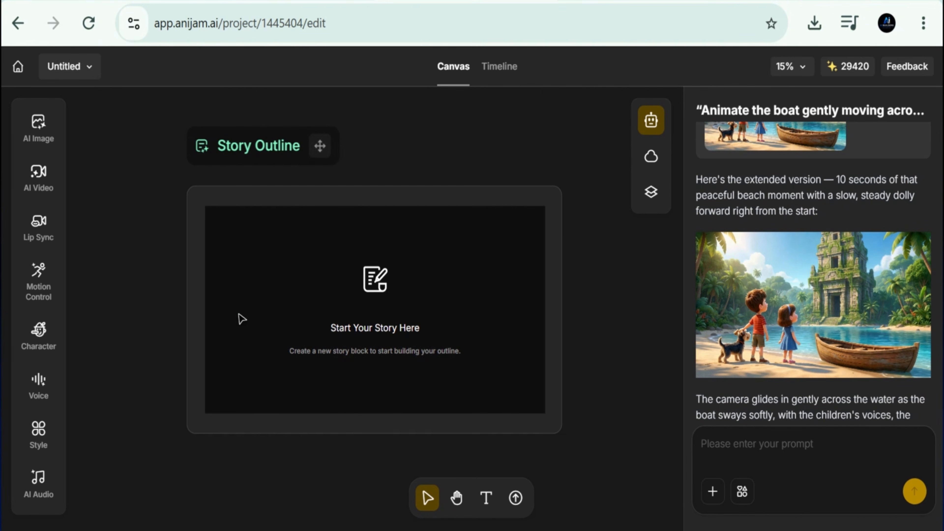
{"action": "scroll", "coordinate": [814, 273], "scroll_direction": "down", "scroll_amount": 2}
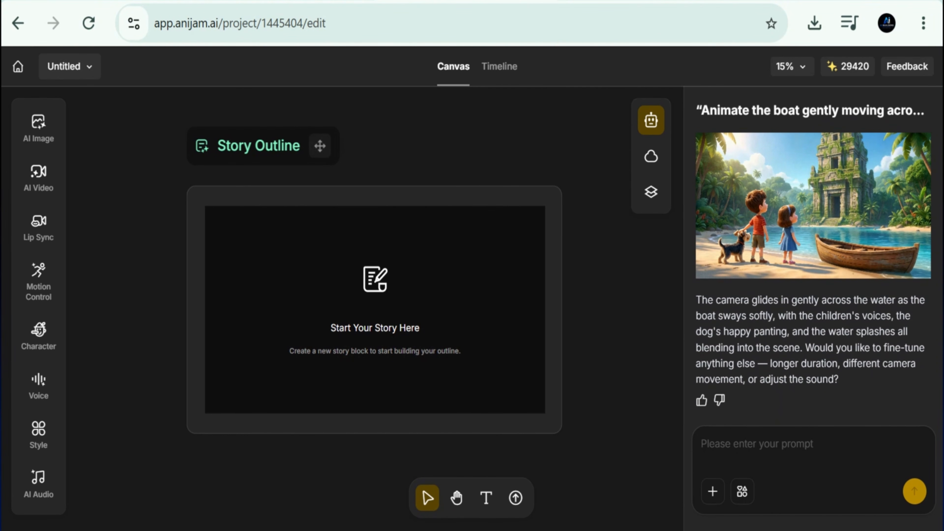
- Switch to the Google Docs script and copy the Scene 2 video animation prompt about water leaking into the boat
{"action": "left_click", "coordinate": [181, 3]}
{"action": "scroll", "coordinate": [390, 361], "scroll_direction": "down", "scroll_amount": 4}
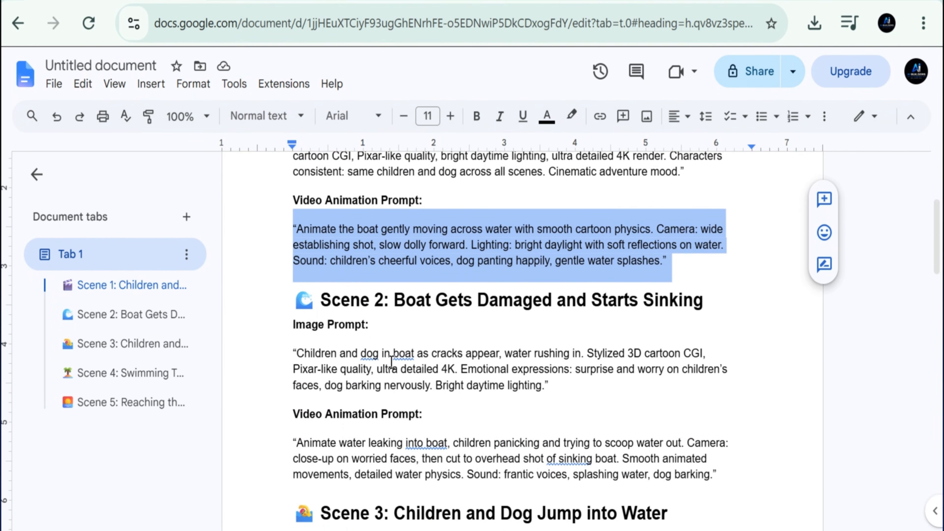
{"action": "scroll", "coordinate": [292, 335], "scroll_direction": "down", "scroll_amount": 1}
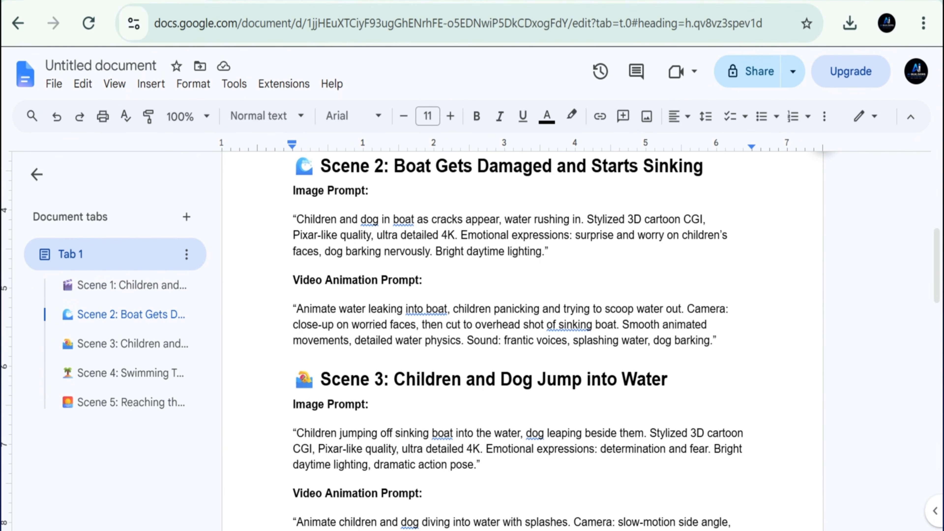
{"action": "left_click_drag", "start_coordinate": [278, 309], "coordinate": [721, 353]}
{"action": "right_click", "coordinate": [523, 334]}
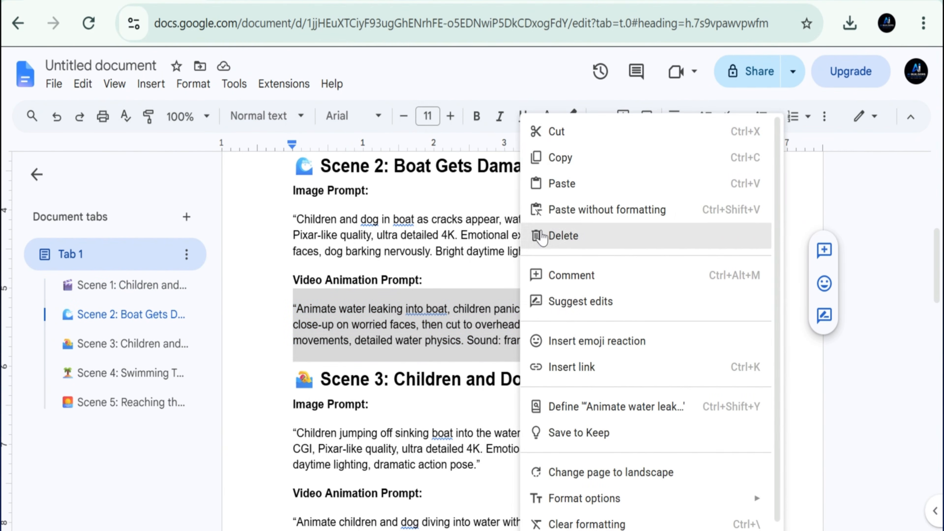
{"action": "left_click", "coordinate": [558, 156]}
- Return to the Anijam project and attach image 2 from the Downloads folder to the chat prompt
{"action": "left_click", "coordinate": [446, 4]}
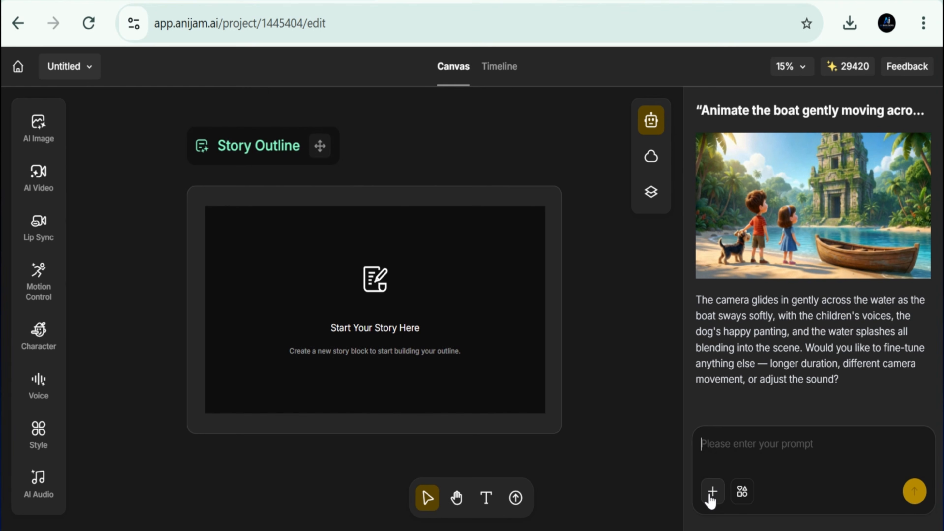
{"action": "left_click", "coordinate": [726, 426]}
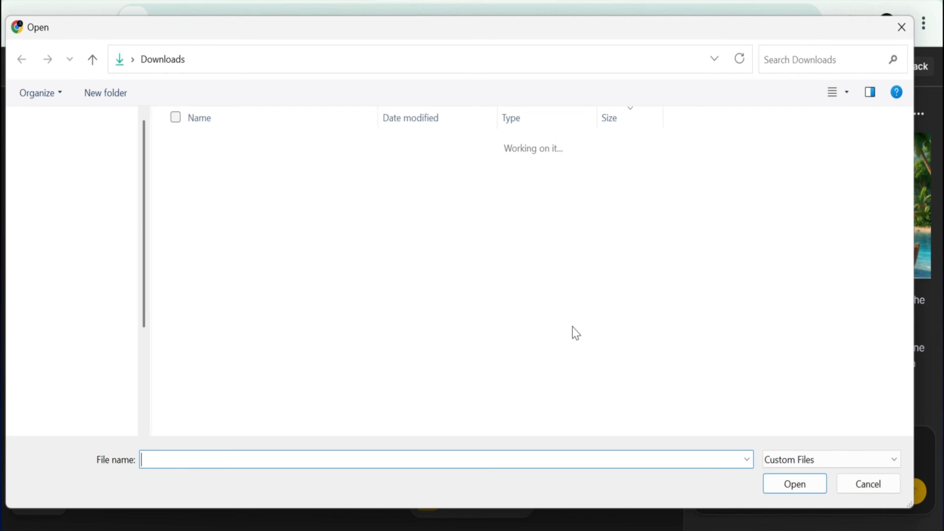
{"action": "left_click", "coordinate": [244, 287]}
{"action": "left_click", "coordinate": [795, 484]}
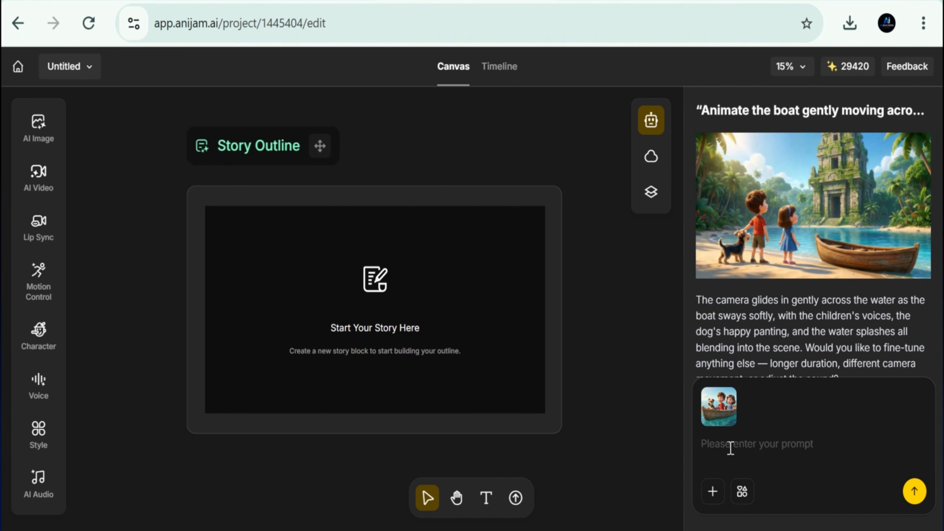
- Paste the Scene 2 video animation prompt alongside image 2, submit it, and open the generated clip
{"action": "left_click", "coordinate": [729, 447]}
{"action": "key", "text": "ctrl+v"}
{"action": "left_click_drag", "start_coordinate": [925, 451], "coordinate": [921, 420]}
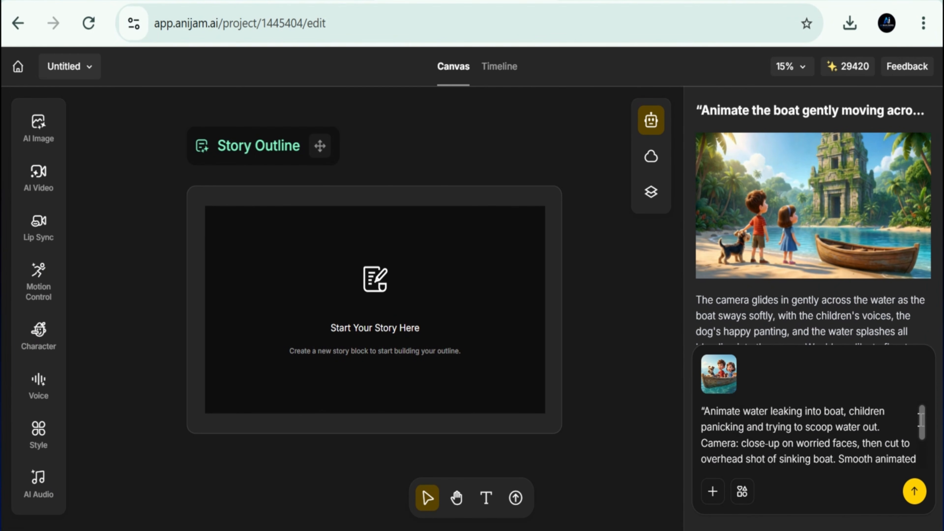
{"action": "left_click", "coordinate": [916, 494]}
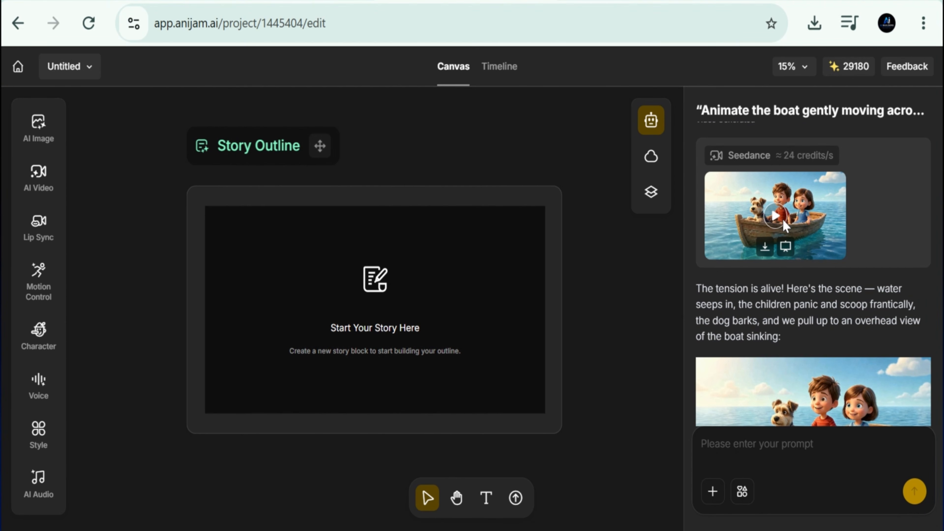
{"action": "left_click", "coordinate": [786, 247]}
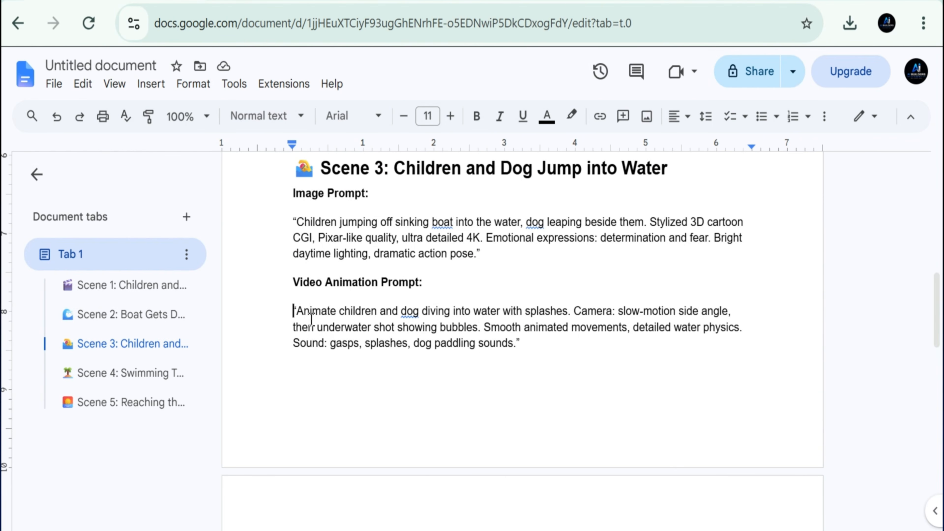
- Copy the Scene 3 video animation prompt about the children and dog diving into water from the Google Docs script
{"action": "left_click_drag", "start_coordinate": [311, 320], "coordinate": [341, 329]}
{"action": "left_click_drag", "start_coordinate": [443, 310], "coordinate": [553, 348]}
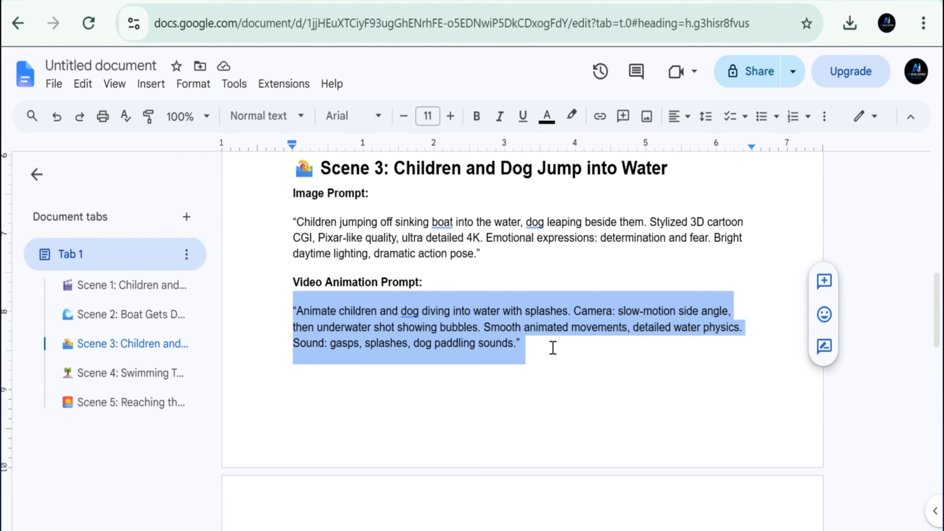
{"action": "right_click", "coordinate": [459, 336]}
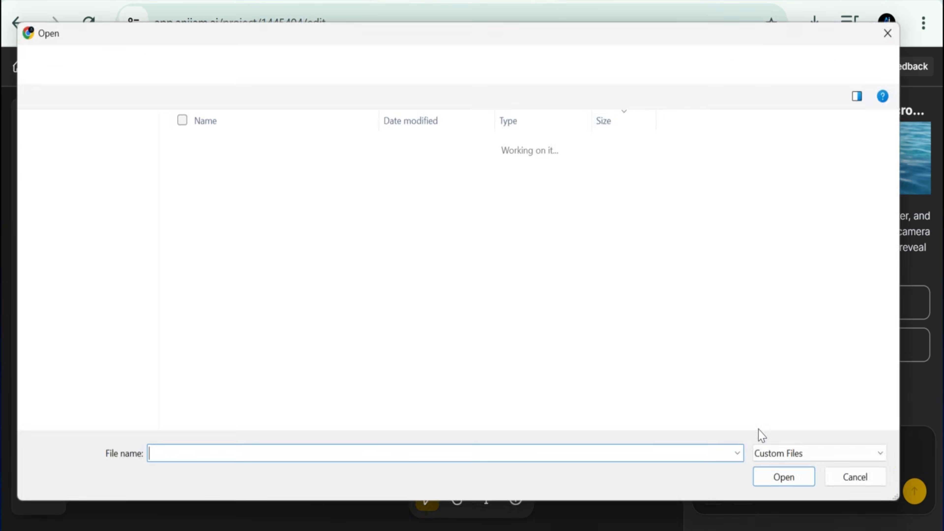
- Attach image 3 in Anijam with the Scene 3 video animation prompt, submit it, and open the generated clip
{"action": "left_click", "coordinate": [294, 258]}
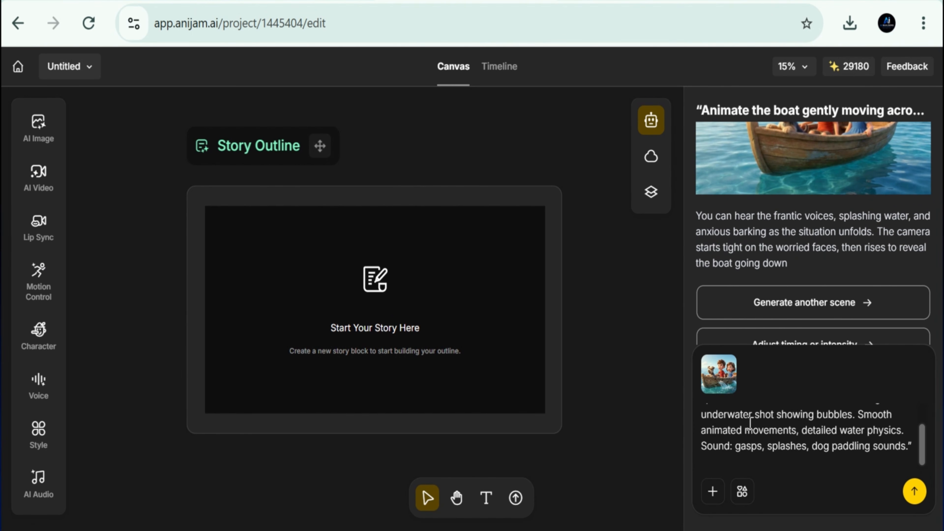
{"action": "left_click", "coordinate": [914, 494]}
{"action": "left_click", "coordinate": [778, 289]}
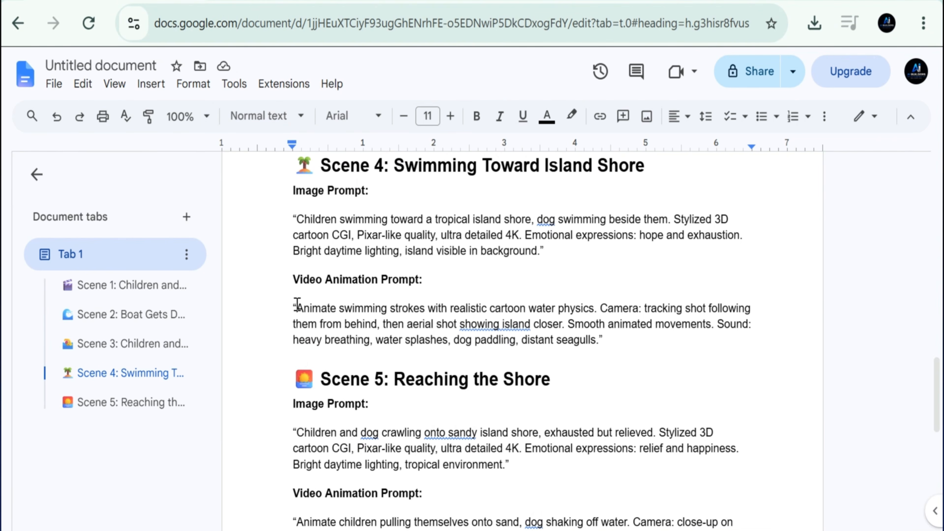
- Animate image 4 in Anijam with the Scene 4 video animation prompt from the Google Docs script and open the generated clip
{"action": "left_click_drag", "start_coordinate": [289, 308], "coordinate": [615, 339]}
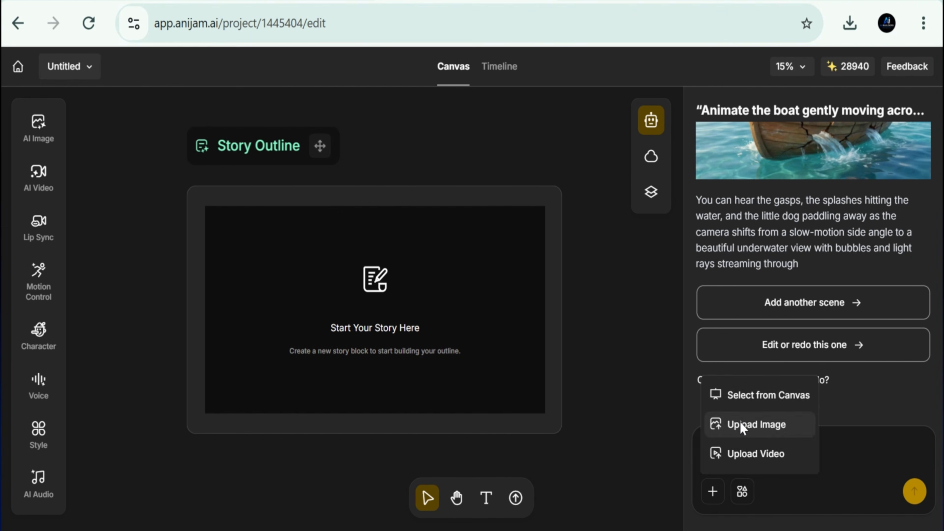
{"action": "left_click", "coordinate": [740, 424]}
{"action": "left_click", "coordinate": [255, 213]}
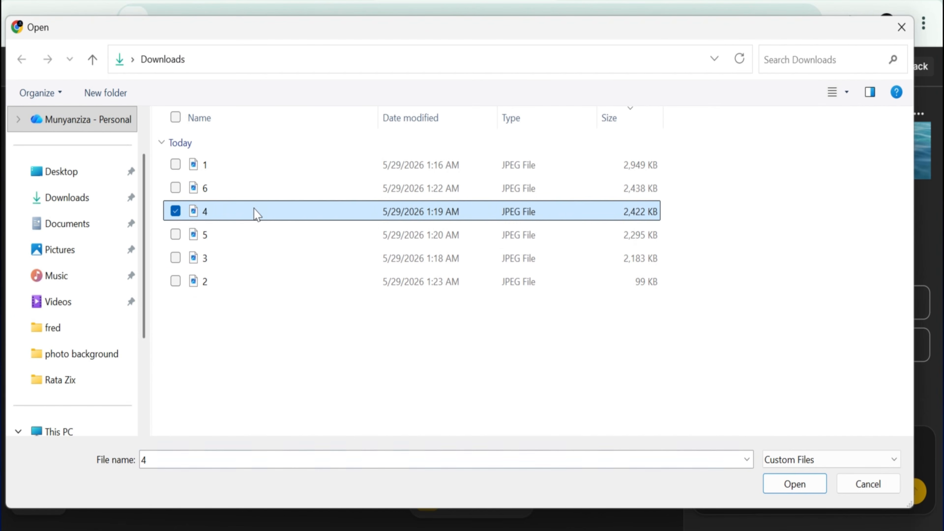
{"action": "left_click", "coordinate": [795, 486]}
{"action": "key", "text": "ctrl+v"}
{"action": "left_click", "coordinate": [915, 493]}
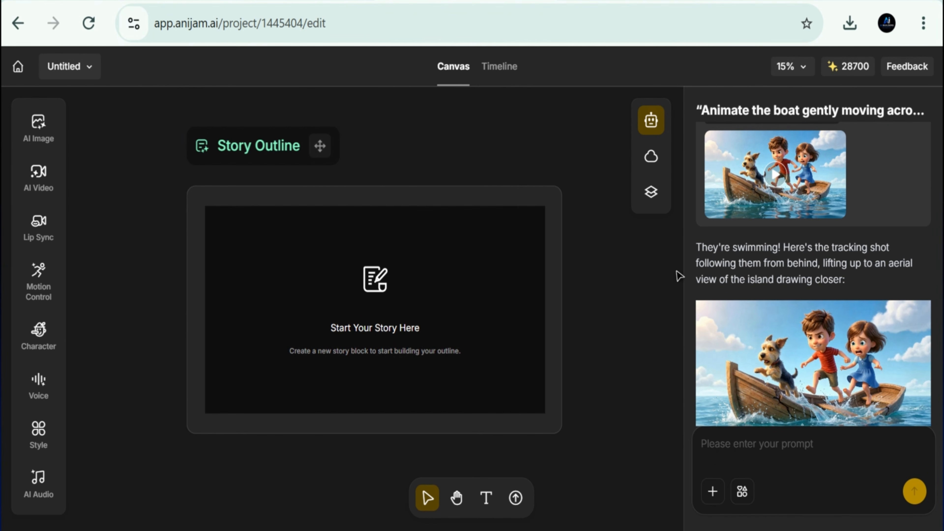
{"action": "left_click", "coordinate": [776, 203]}
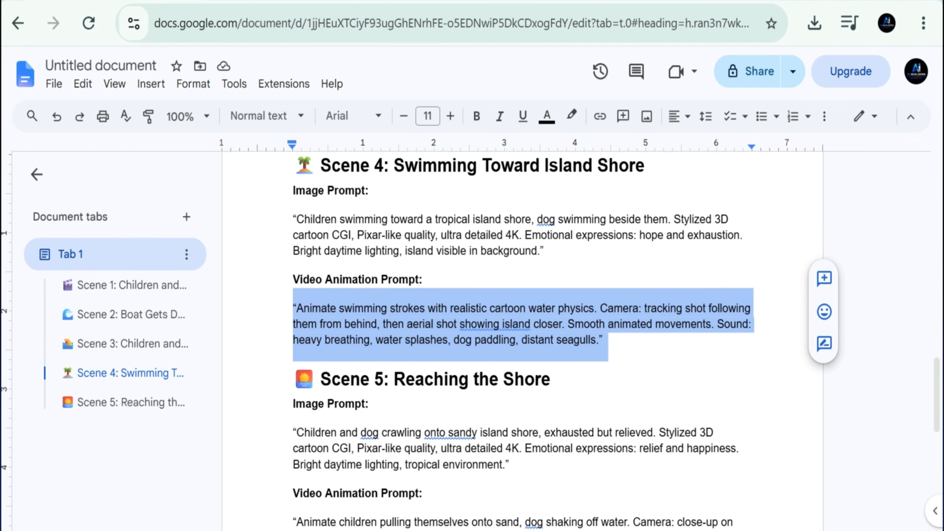
- Copy the Scene 5 video animation prompt about the children pulling themselves onto sand from the Google Docs script
{"action": "scroll", "coordinate": [520, 334], "scroll_direction": "down", "scroll_amount": 5}
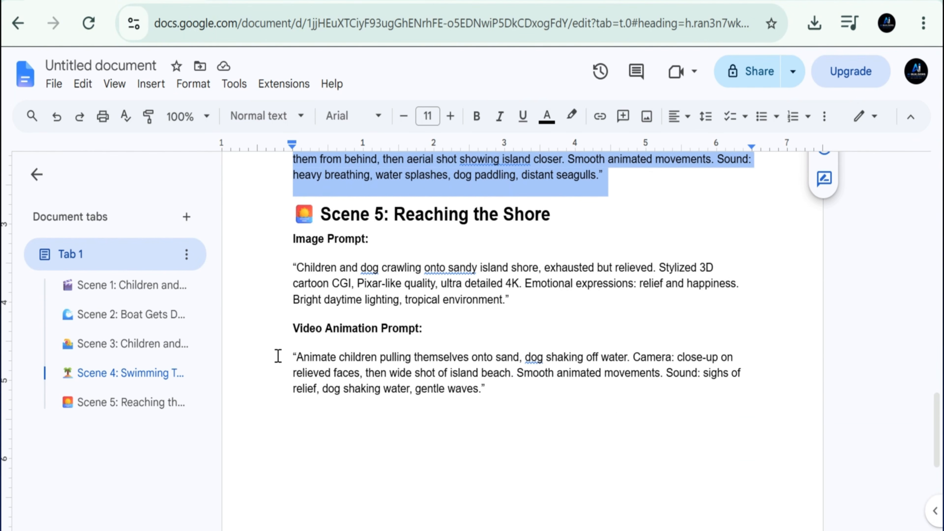
{"action": "triple_click", "coordinate": [306, 357]}
{"action": "left_click_drag", "start_coordinate": [311, 360], "coordinate": [491, 407]}
{"action": "key", "text": "ctrl+c"}
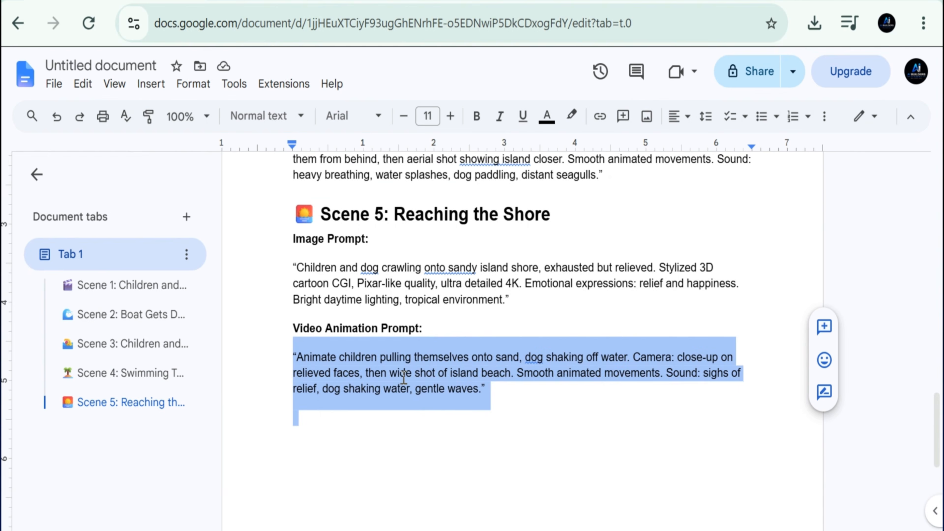
{"action": "right_click", "coordinate": [403, 374]}
{"action": "left_click", "coordinate": [435, 158]}
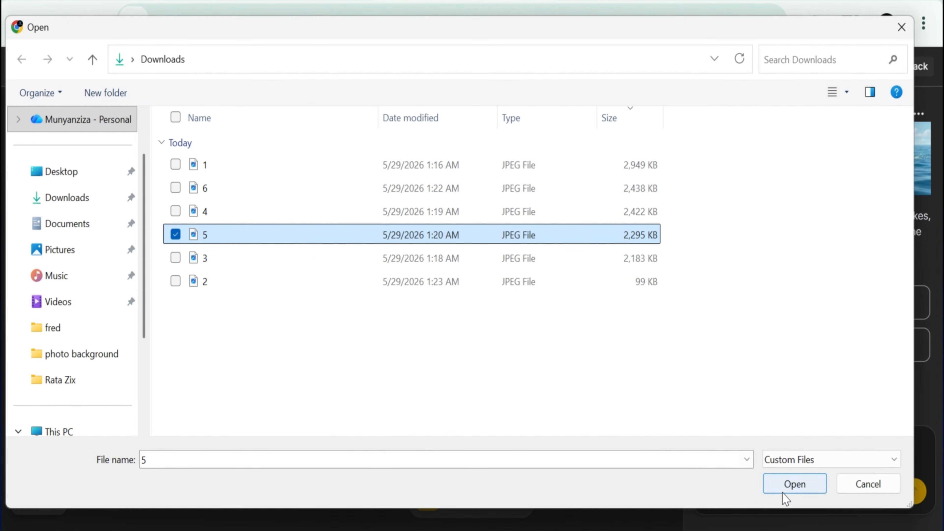
- Attach the image of the children swimming near the island in Anijam, submit it with the Scene 5 prompt, and open the generated clip
{"action": "left_click", "coordinate": [792, 485]}
{"action": "left_click", "coordinate": [725, 447]}
{"action": "key", "text": "ctrl+v"}
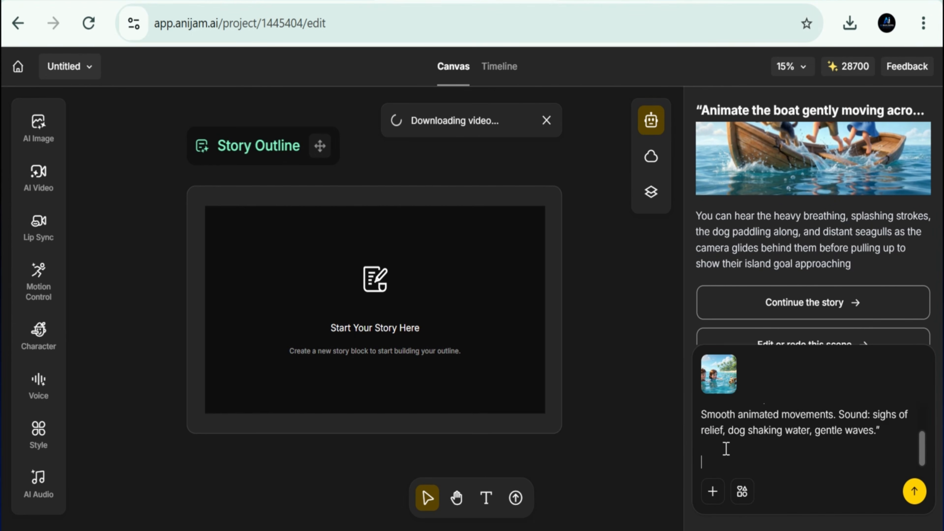
{"action": "left_click", "coordinate": [913, 489]}
{"action": "left_click", "coordinate": [814, 350]}
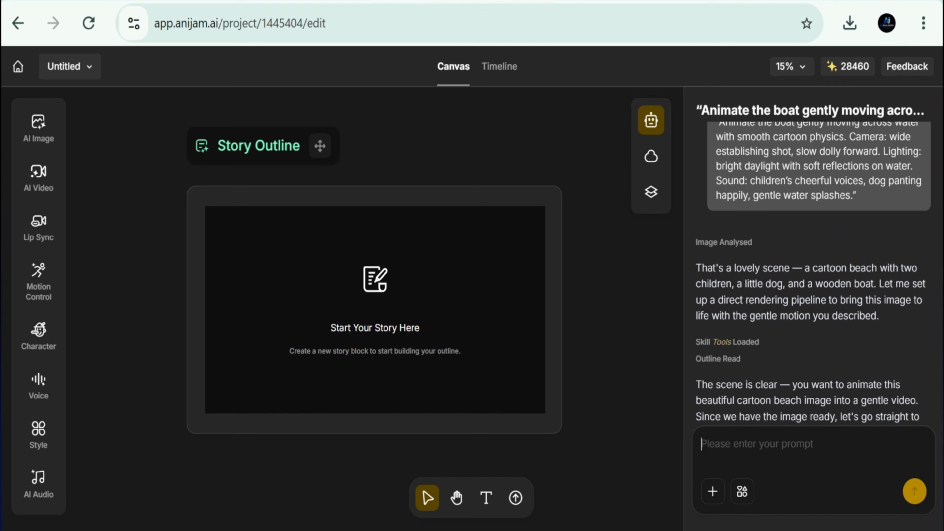
- Download the generated scene videos from the Anijam chat, starting with the temple and boat clip
{"action": "scroll", "coordinate": [813, 276], "scroll_direction": "down", "scroll_amount": 3}
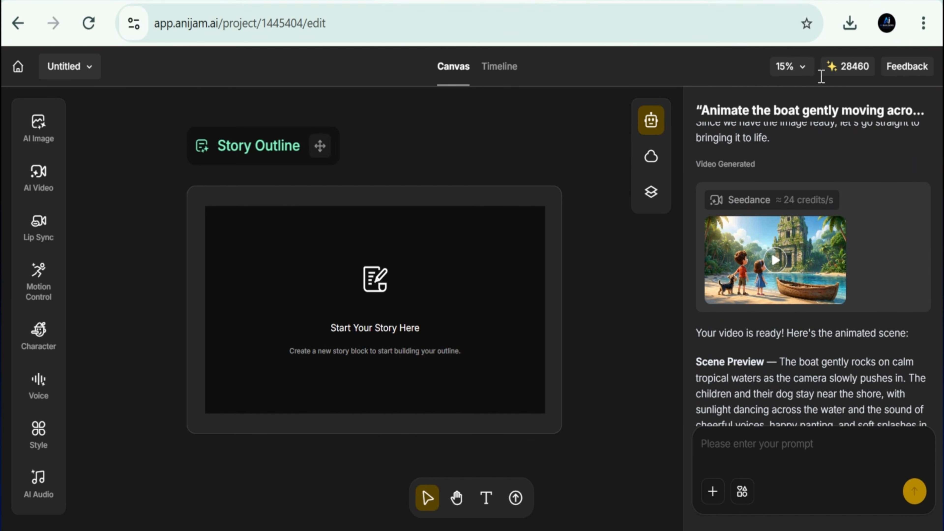
{"action": "left_click", "coordinate": [765, 292]}
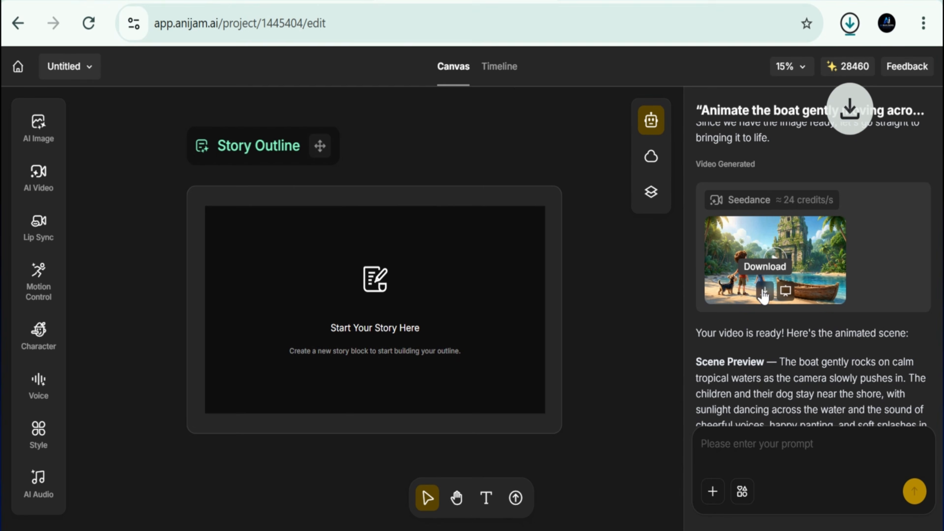
{"action": "scroll", "coordinate": [765, 292], "scroll_direction": "down", "scroll_amount": 3}
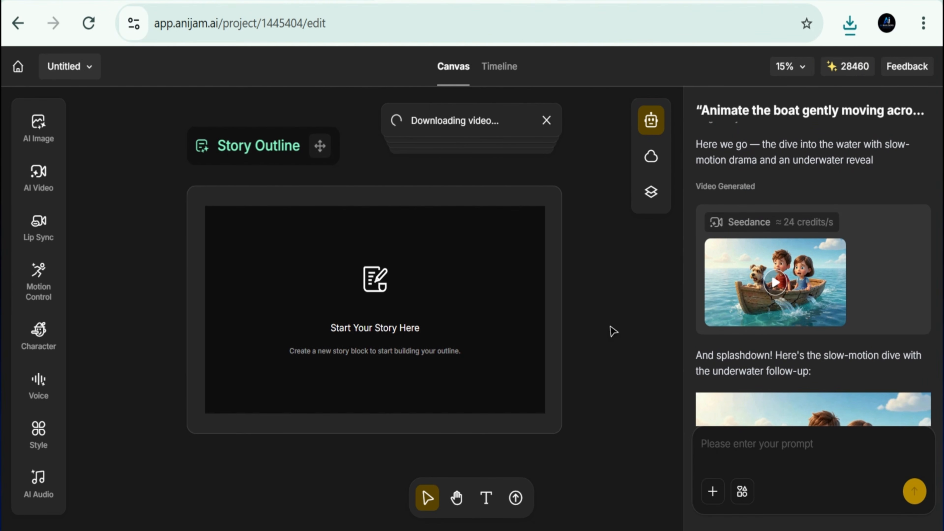
{"action": "scroll", "coordinate": [822, 249], "scroll_direction": "down", "scroll_amount": 10}
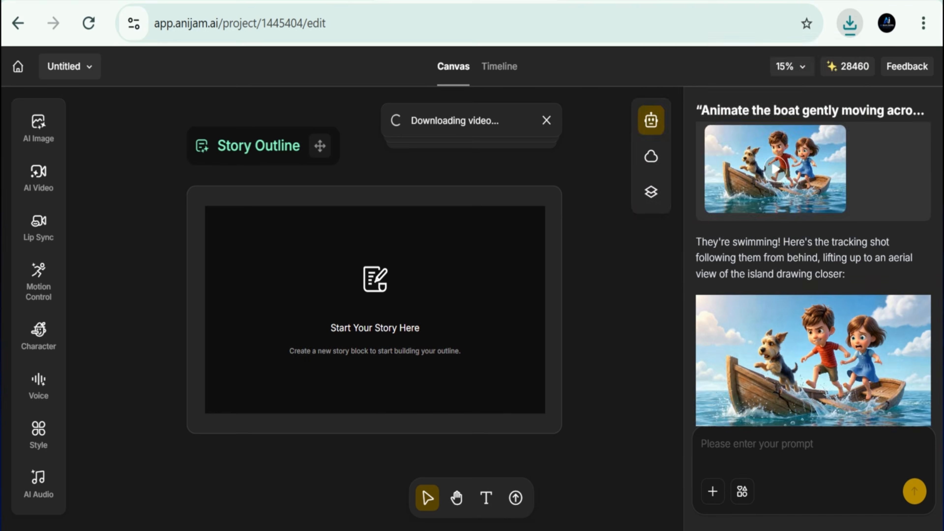
{"action": "scroll", "coordinate": [762, 260], "scroll_direction": "down", "scroll_amount": 10}
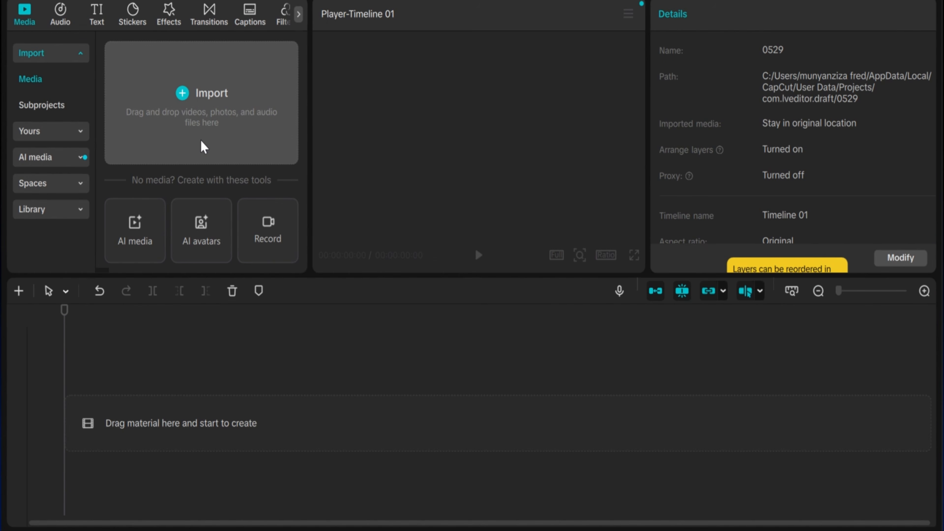
- Switch to CapCut and import all the generated MP4 clips from the Downloads folder
{"action": "left_click", "coordinate": [201, 140]}
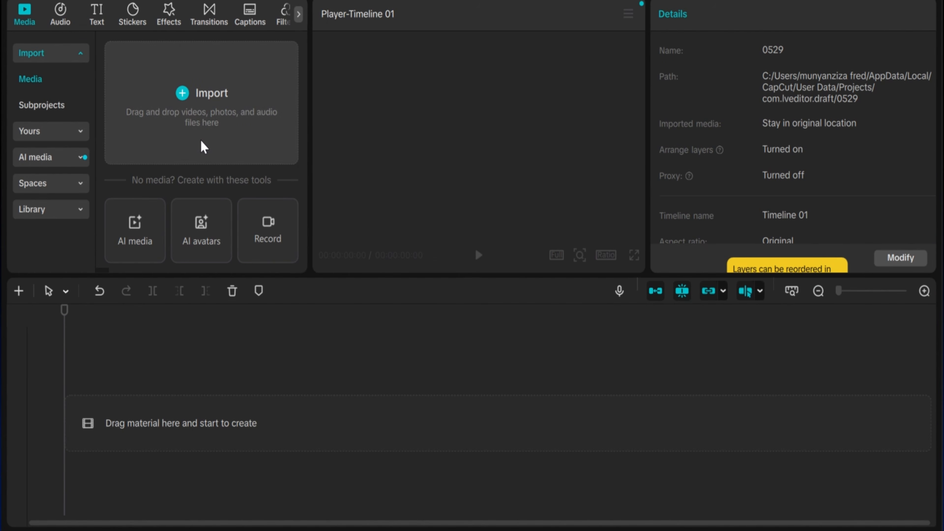
{"action": "left_click", "coordinate": [67, 72]}
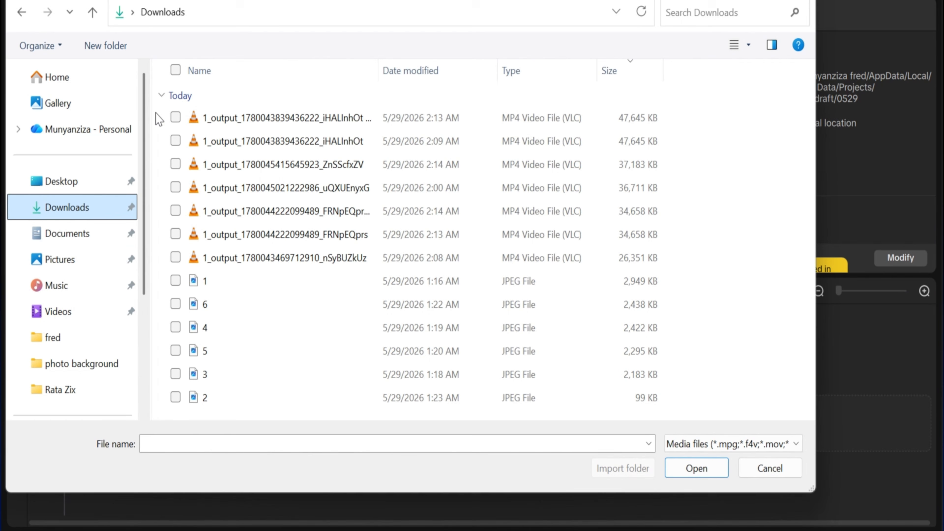
{"action": "left_click_drag", "start_coordinate": [156, 112], "coordinate": [264, 252]}
{"action": "left_click", "coordinate": [692, 469]}
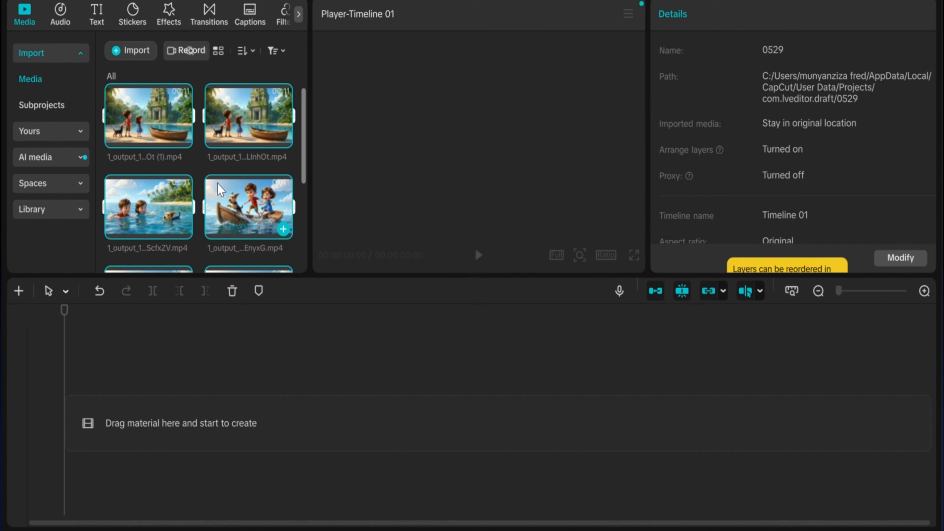
- Place all the imported clips in sequence on the empty timeline
{"action": "left_click_drag", "start_coordinate": [220, 190], "coordinate": [70, 376]}
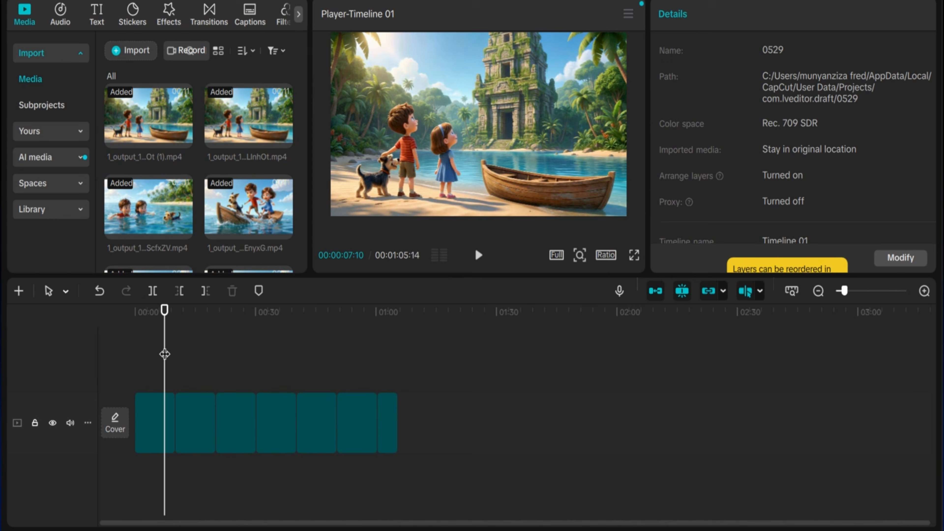
{"action": "left_click", "coordinate": [277, 420]}
{"action": "mouse_move", "coordinate": [165, 350]}
{"action": "left_mouse_down"}
{"action": "mouse_move", "coordinate": [136, 357]}
{"action": "mouse_move", "coordinate": [152, 363]}
{"action": "left_mouse_up"}
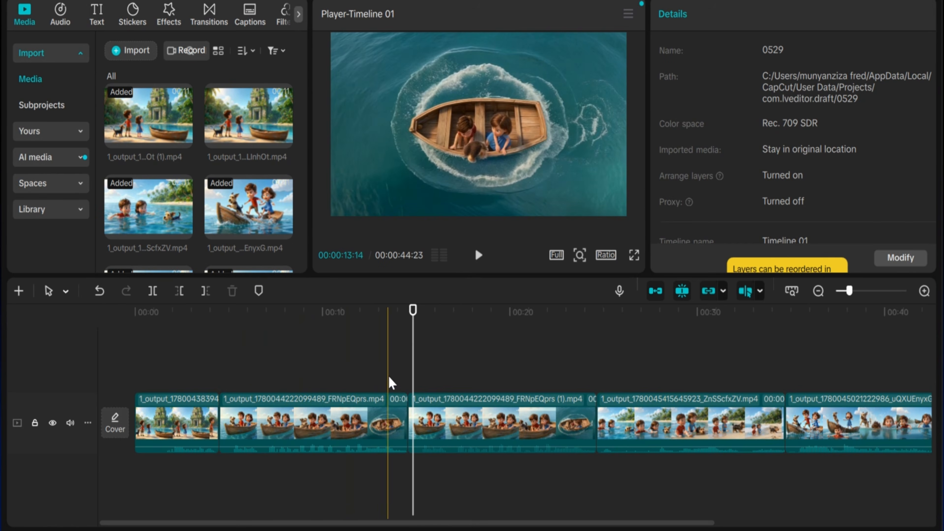
- Delete the duplicate FRNpEQprs (1) boat clip from the timeline and check the remaining sequence from the start
{"action": "left_click", "coordinate": [268, 424]}
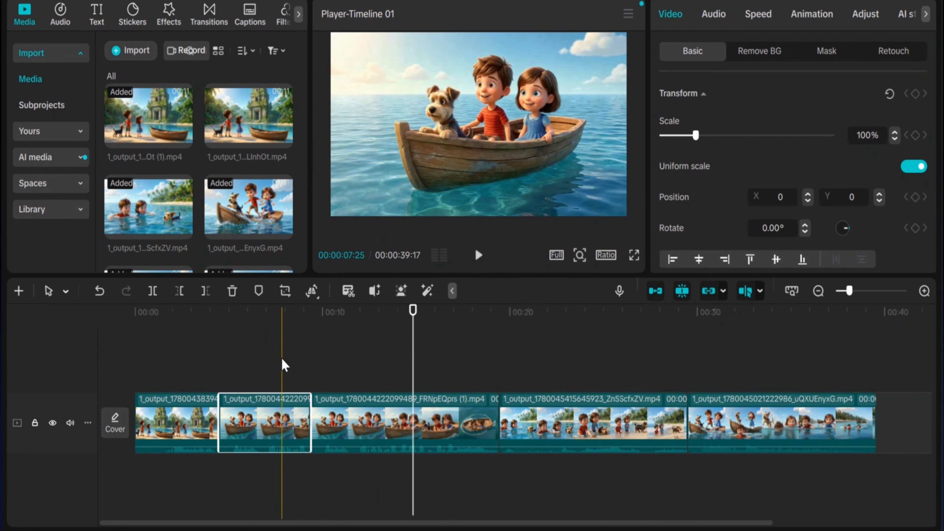
{"action": "left_click", "coordinate": [409, 424]}
{"action": "key", "text": "Delete"}
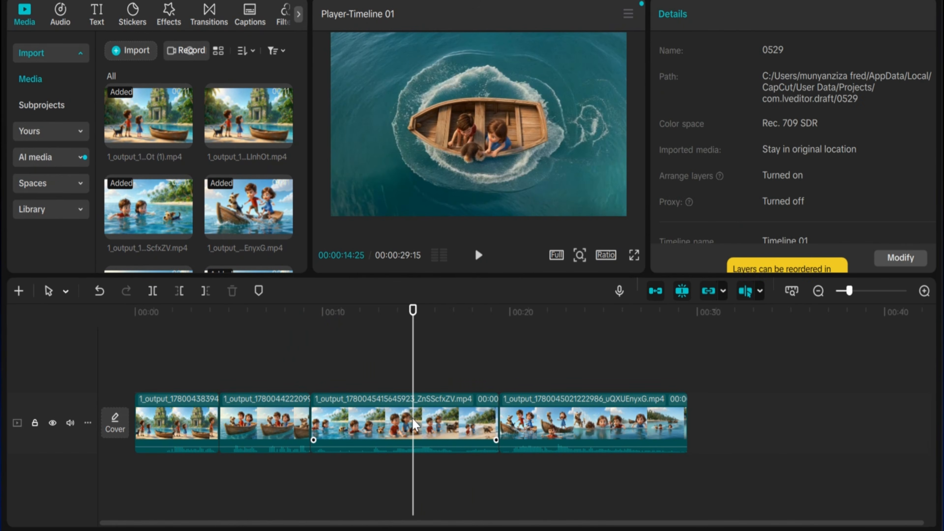
{"action": "left_click", "coordinate": [415, 424]}
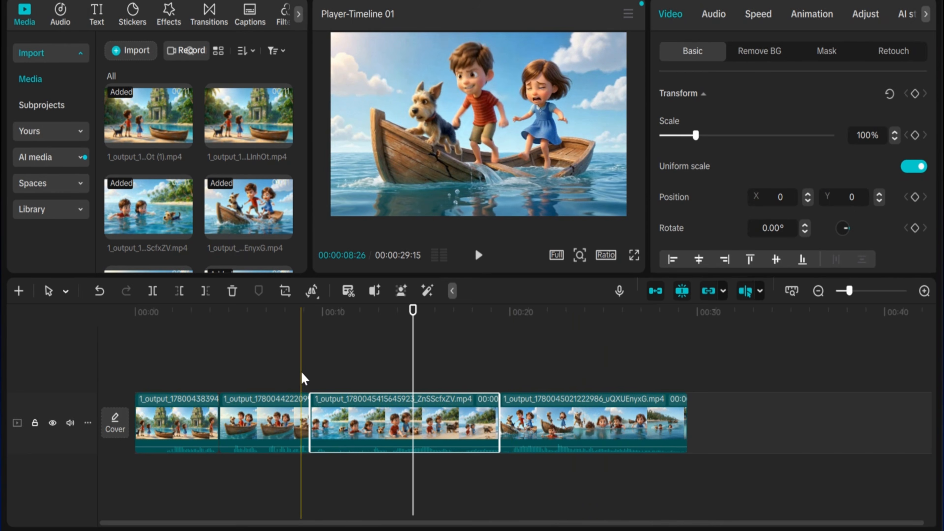
{"action": "left_click", "coordinate": [131, 387]}
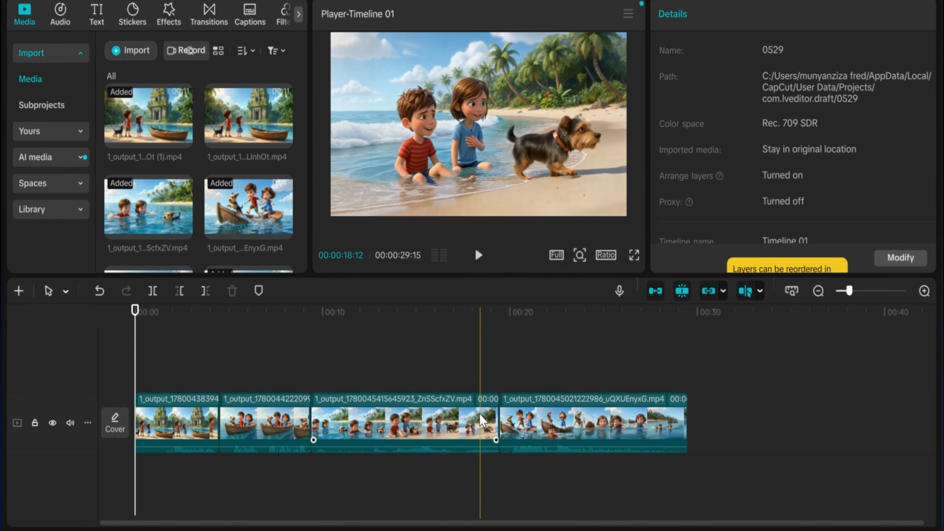
{"action": "left_click", "coordinate": [312, 369]}
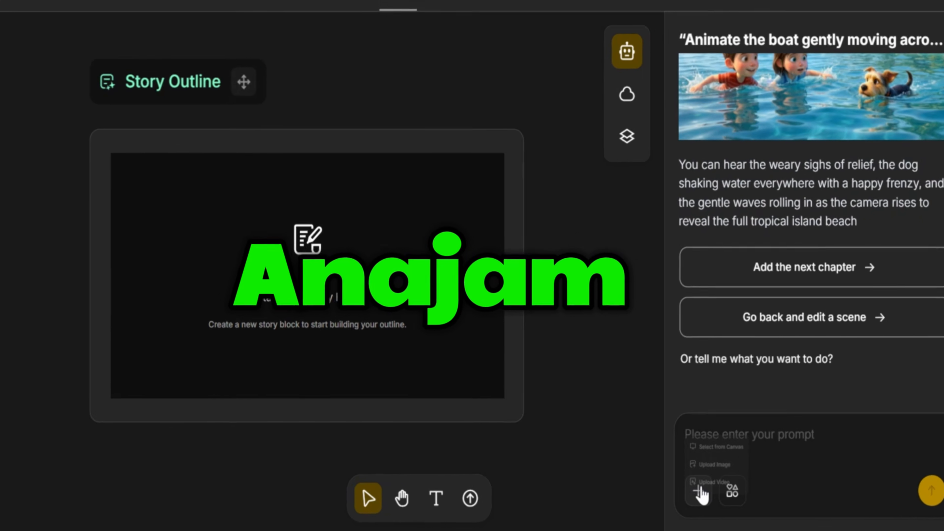
- Return to the Anijam project and attach images 2, 3, 4, 5 and 6 from the Downloads folder to the chat prompt
{"action": "left_click", "coordinate": [699, 491]}
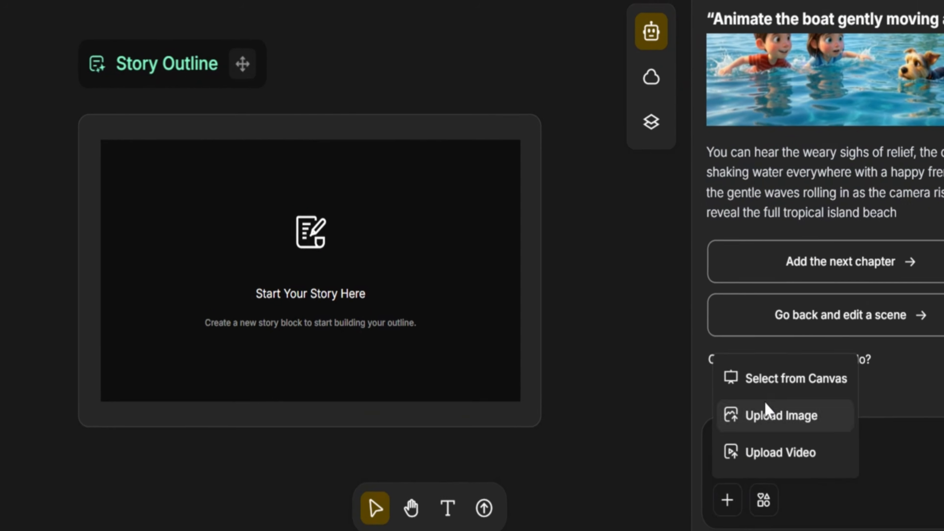
{"action": "left_click", "coordinate": [766, 409]}
{"action": "left_click", "coordinate": [173, 270]}
{"action": "left_click", "coordinate": [213, 253]}
{"action": "left_click", "coordinate": [215, 195]}
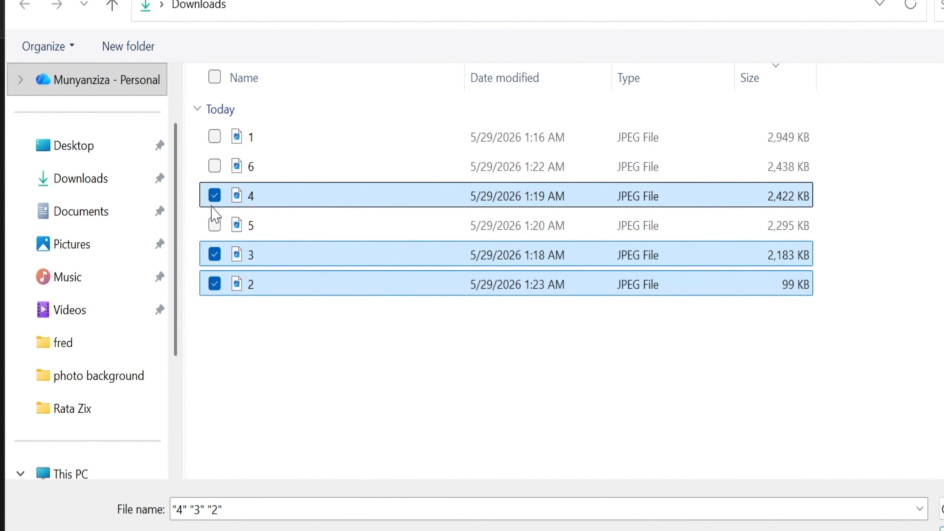
{"action": "left_click", "coordinate": [215, 225]}
{"action": "left_click", "coordinate": [214, 166]}
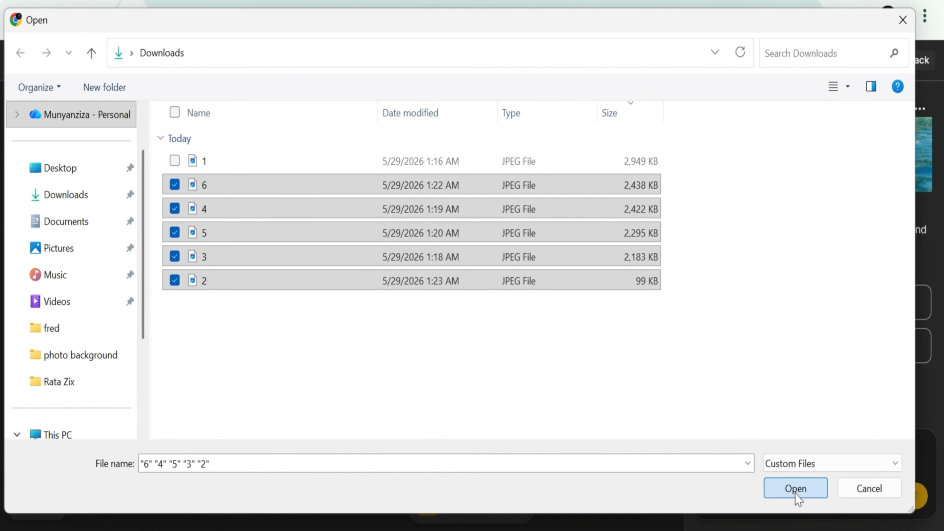
{"action": "left_click", "coordinate": [797, 491]}
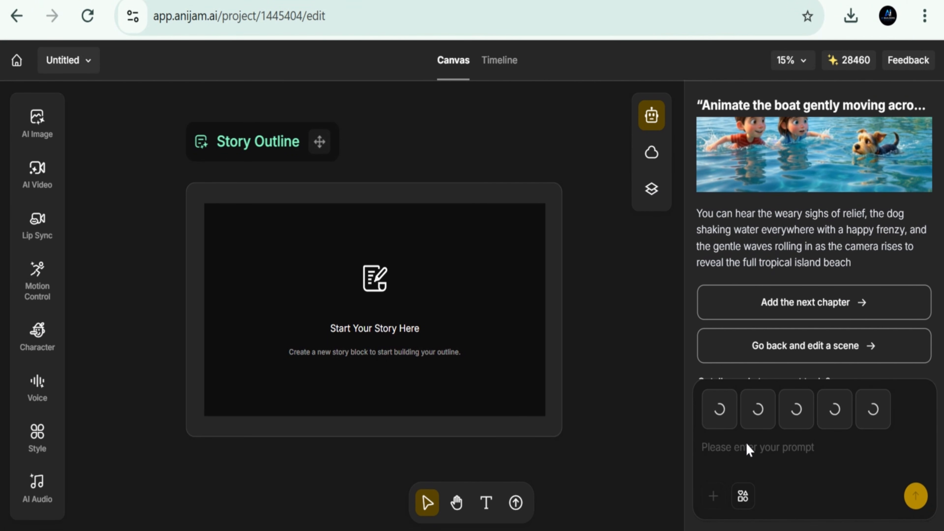
{"action": "key", "text": "ctrl+v"}
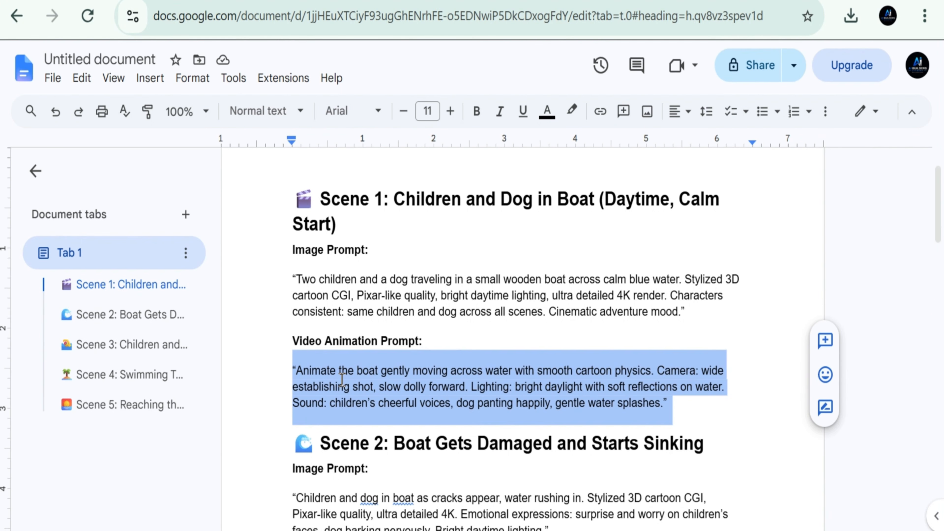
- Copy the entire Google Docs script and open ChatGPT in a new browser tab
{"action": "key", "text": "ctrl+a"}
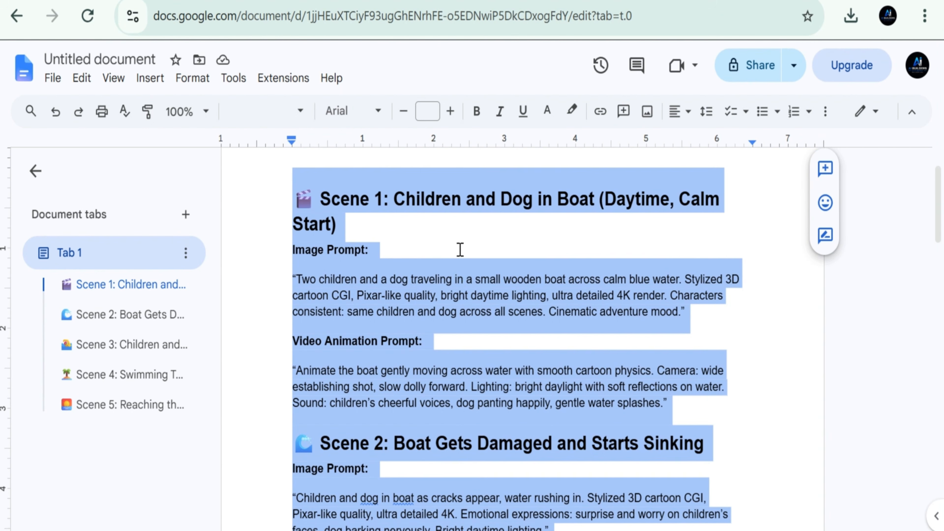
{"action": "key", "text": "ctrl+t"}
{"action": "left_click", "coordinate": [350, 315]}
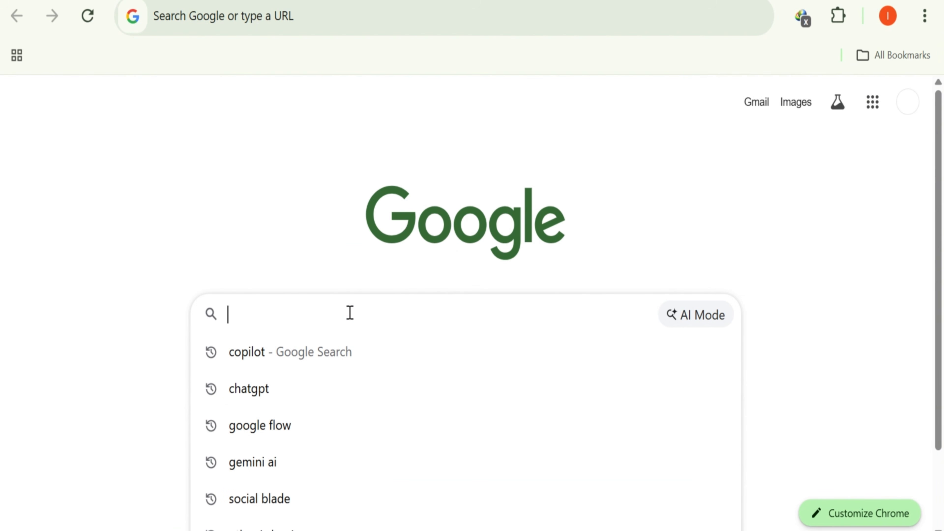
{"action": "left_click", "coordinate": [309, 391]}
{"action": "left_click", "coordinate": [93, 227]}
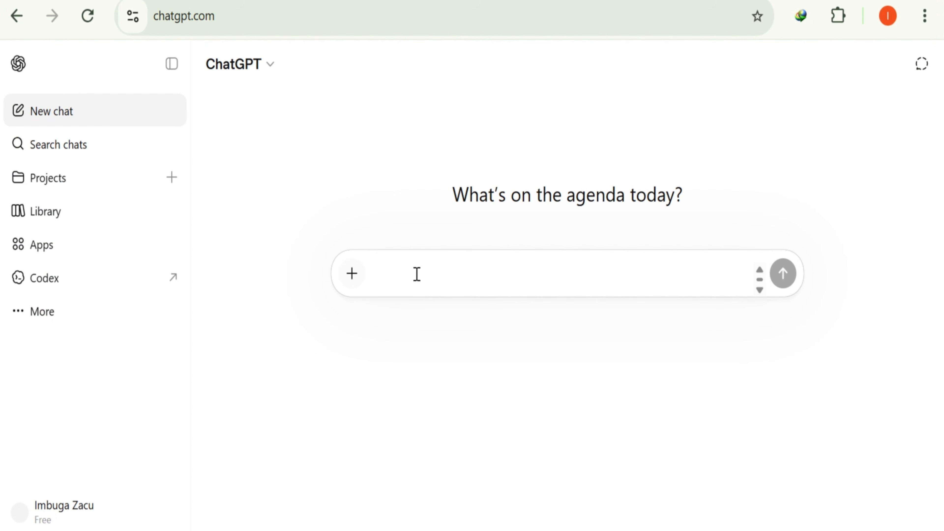
- Paste the full script into ChatGPT, append "give me one prompt than generate all 5 scenes into one video", and send the request
{"action": "key", "text": "ctrl+v"}
{"action": "key", "text": "ctrl+a"}
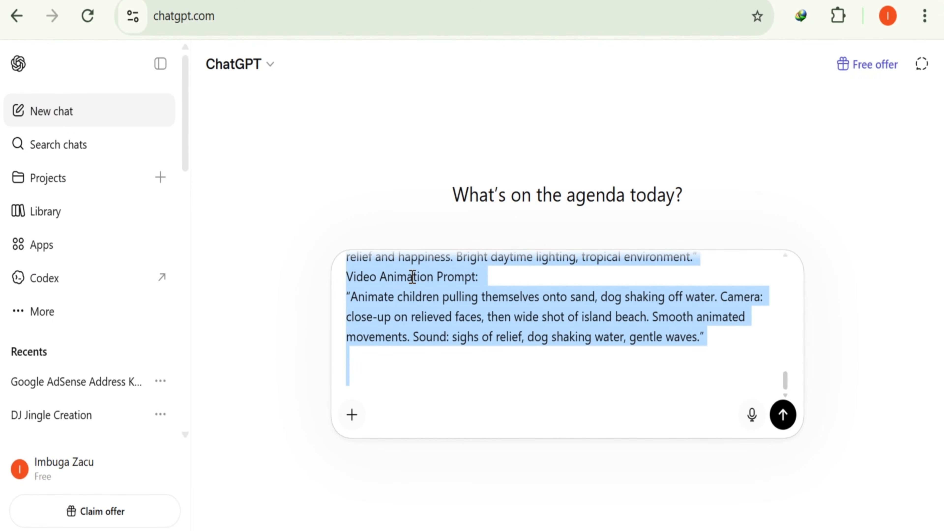
{"action": "left_click", "coordinate": [462, 349]}
{"action": "type", "text": "gi"}
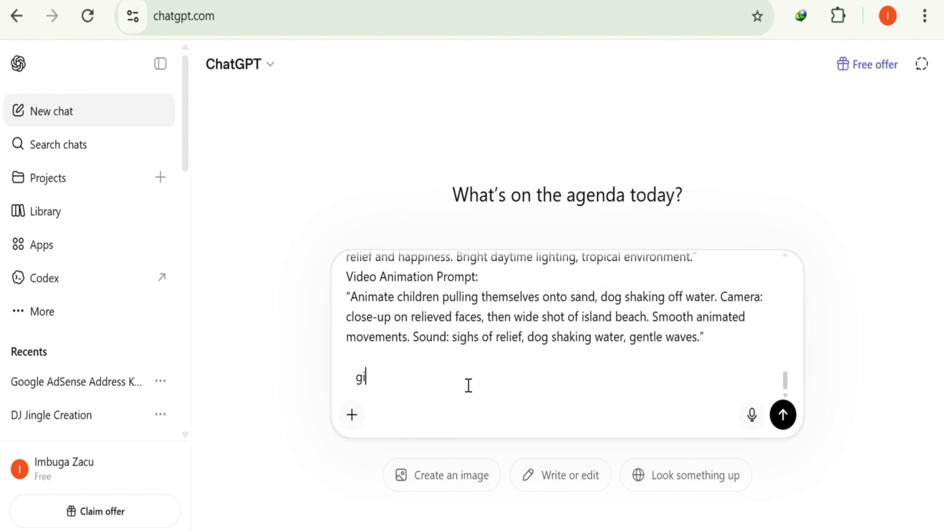
{"action": "type", "text": "ve me one prompt than "}
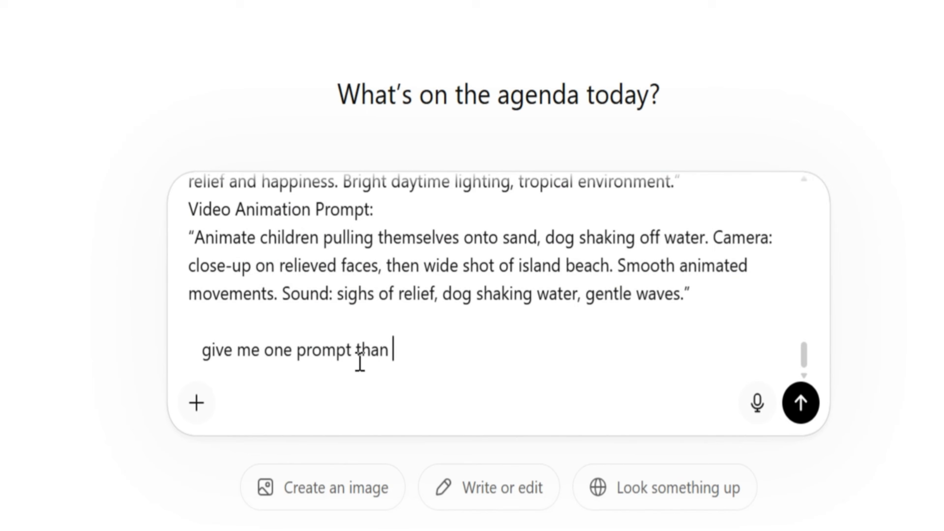
{"action": "type", "text": "generate all 5 scenes"}
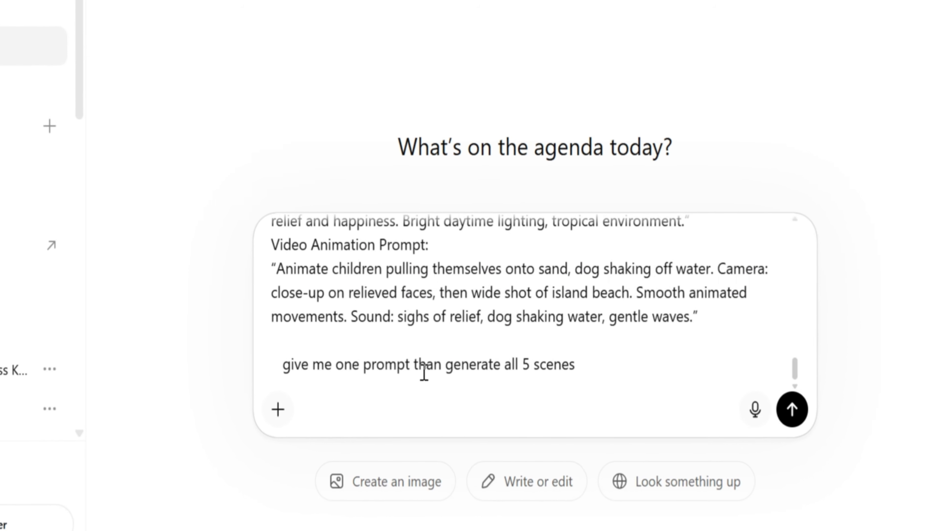
{"action": "type", "text": " into one video"}
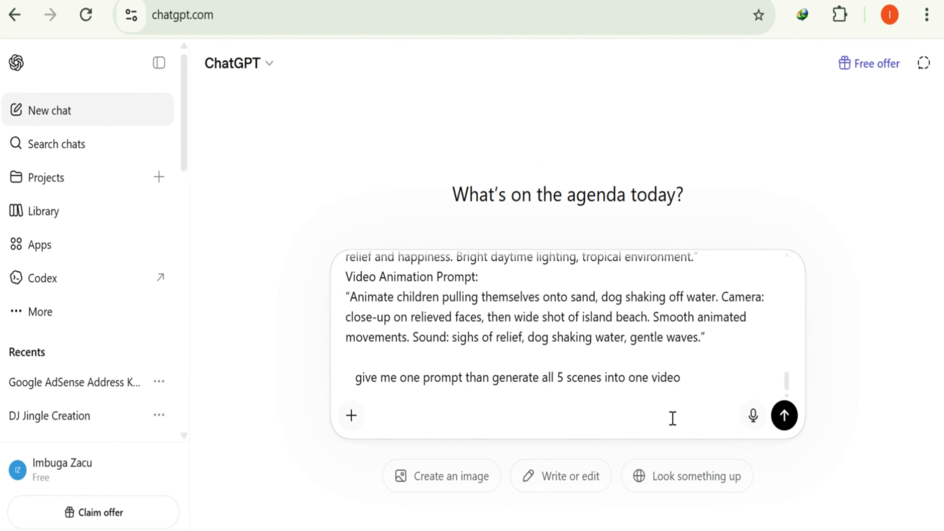
{"action": "key", "text": "Return"}
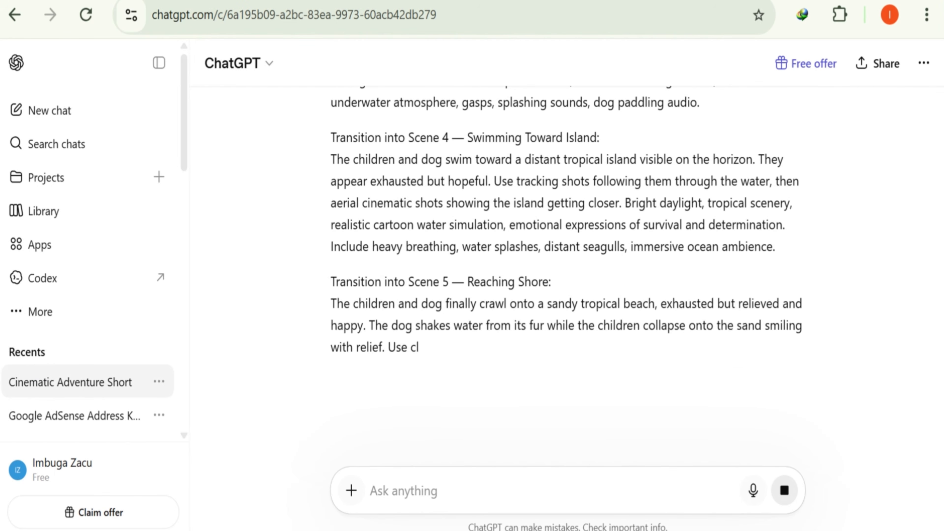
- Copy ChatGPT's entire combined prompt, from the opening description through Style Requirements, and submit it in the Anijam chat with the five attached images
{"action": "scroll", "coordinate": [567, 260], "scroll_direction": "up", "scroll_amount": 15}
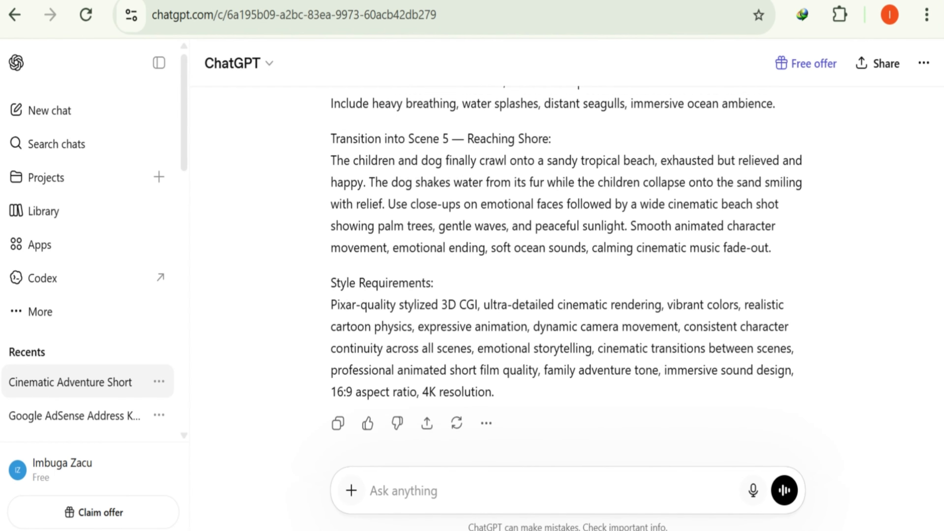
{"action": "scroll", "coordinate": [826, 424], "scroll_direction": "up", "scroll_amount": 6}
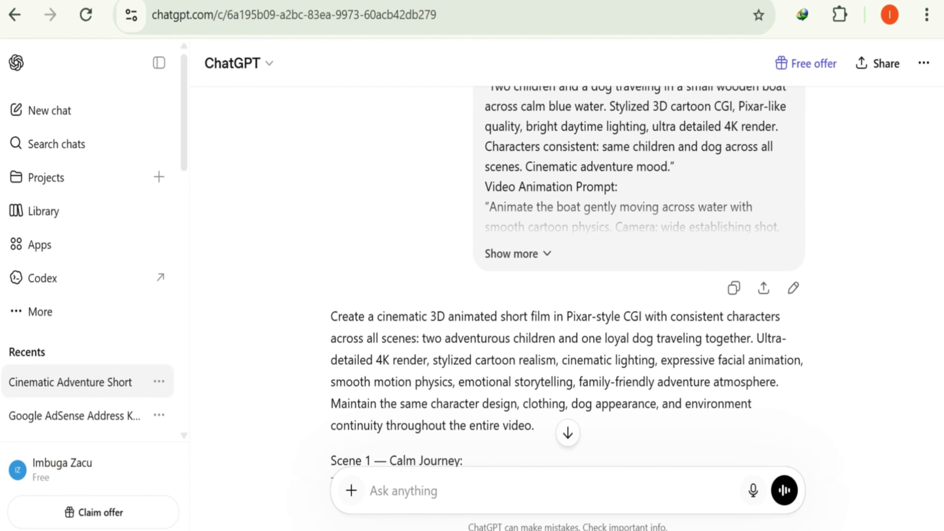
{"action": "left_click_drag", "start_coordinate": [331, 351], "coordinate": [598, 385]}
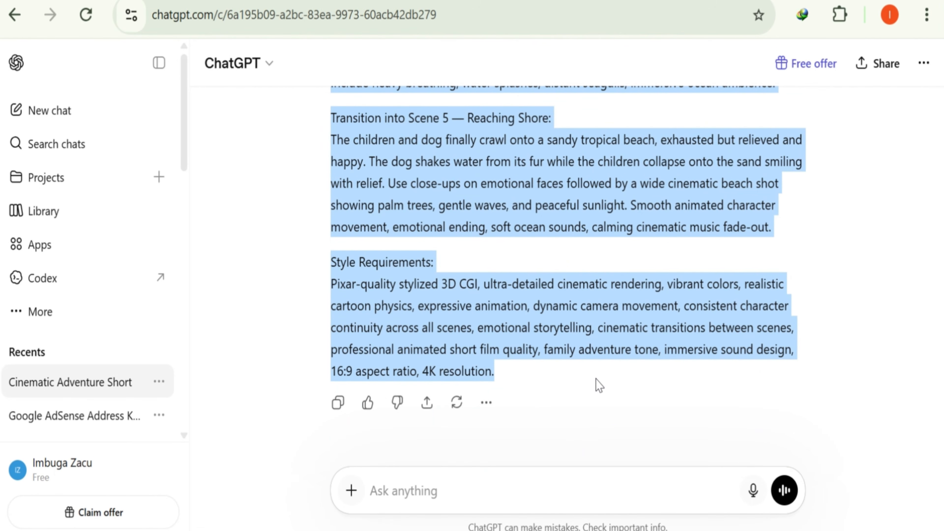
{"action": "right_click", "coordinate": [402, 333]}
{"action": "left_click", "coordinate": [469, 127]}
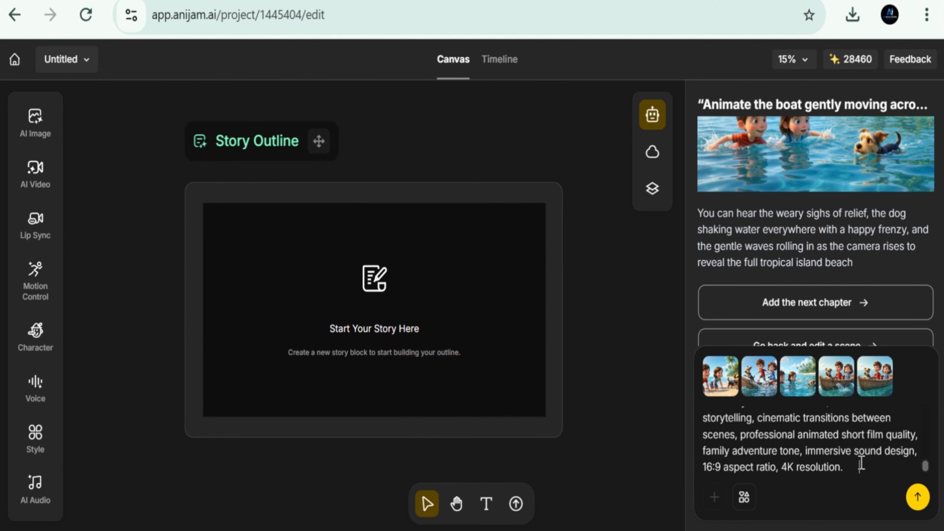
{"action": "left_click", "coordinate": [917, 495]}
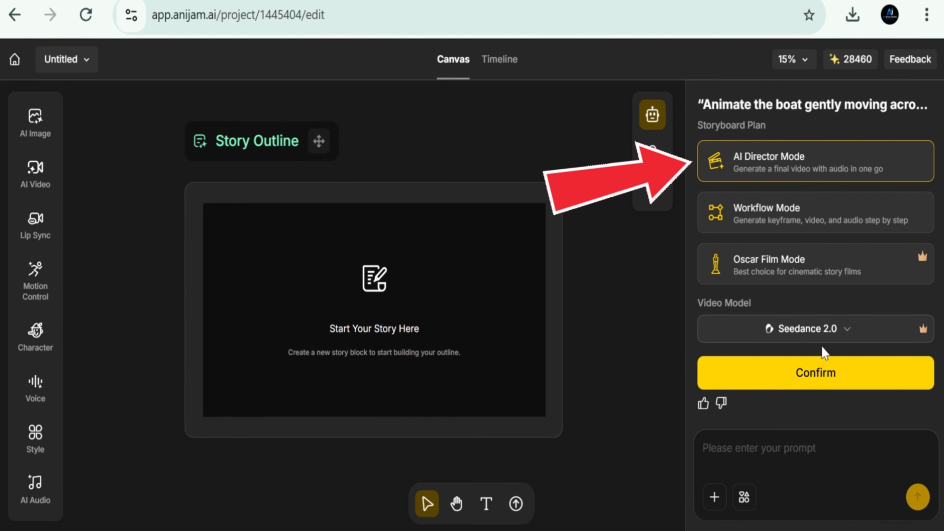
- Try Kling O3 as the video model, switch back to Seedance 2.0, and confirm the storyboard plan in AI Director Mode
{"action": "left_click", "coordinate": [851, 339]}
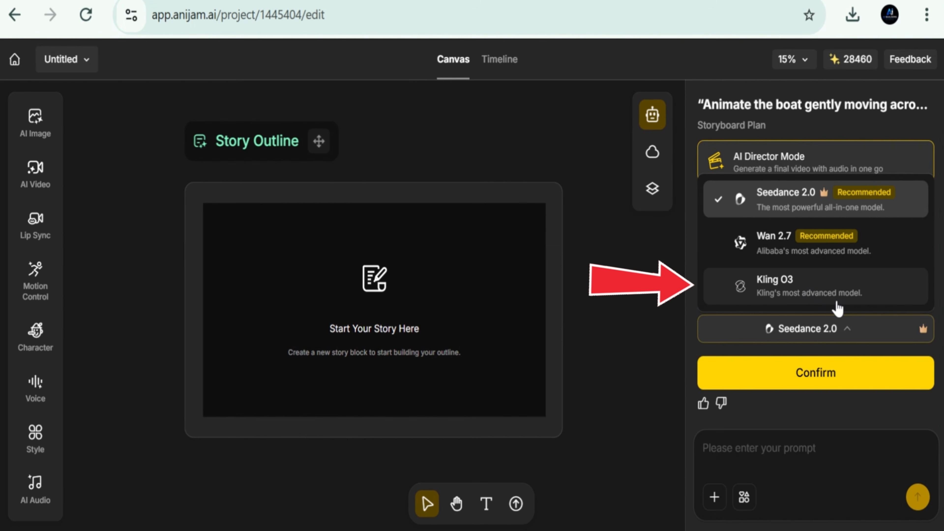
{"action": "left_click", "coordinate": [820, 285]}
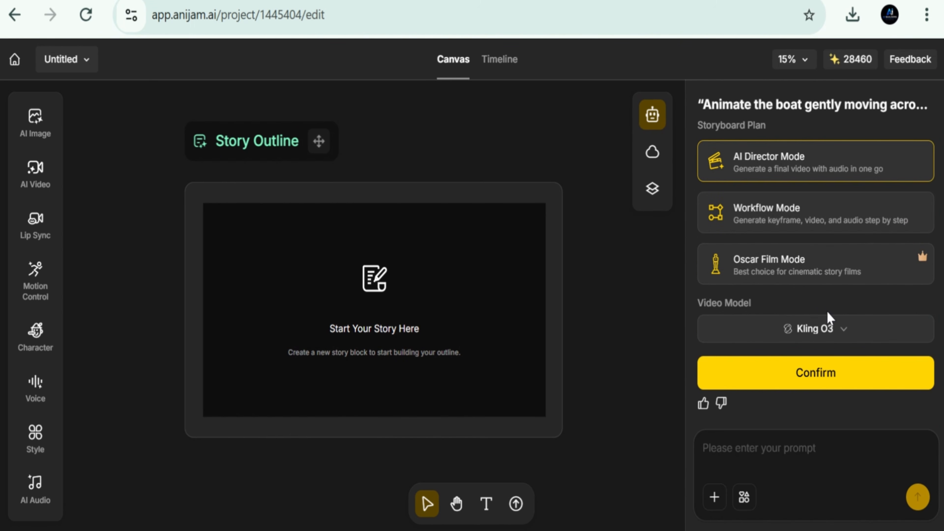
{"action": "left_click", "coordinate": [847, 325]}
{"action": "left_click", "coordinate": [794, 199]}
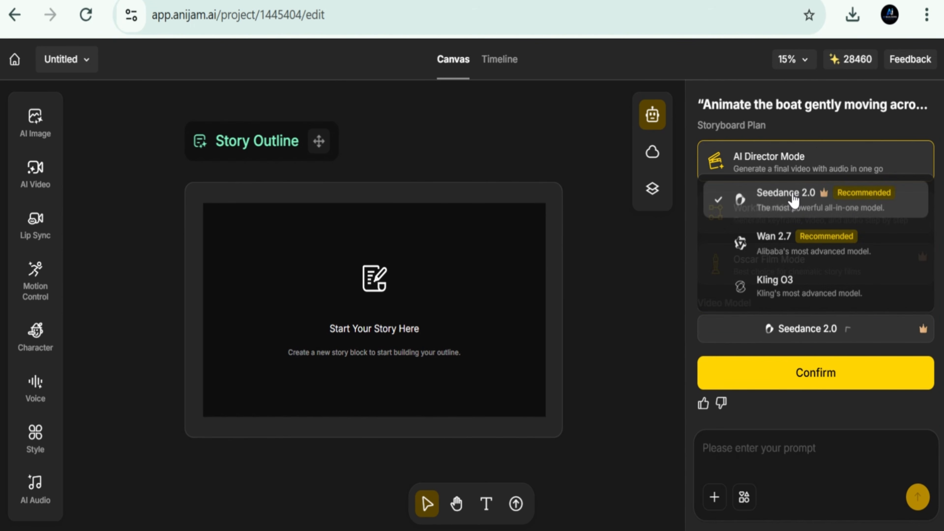
{"action": "left_click", "coordinate": [792, 376]}
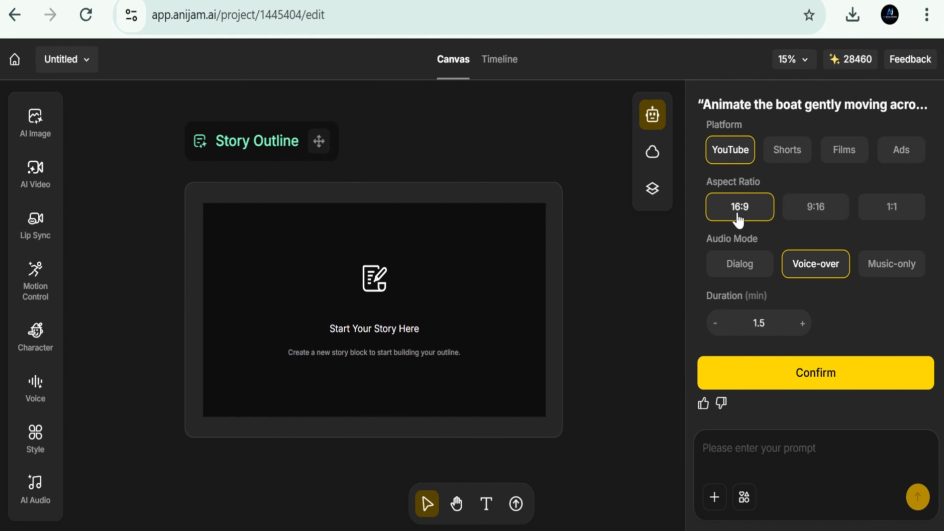
- Set the video duration to 3 minutes and confirm the settings with YouTube, 16:9 and Voice-over selected
{"action": "left_click", "coordinate": [718, 323]}
{"action": "left_click", "coordinate": [718, 323]}
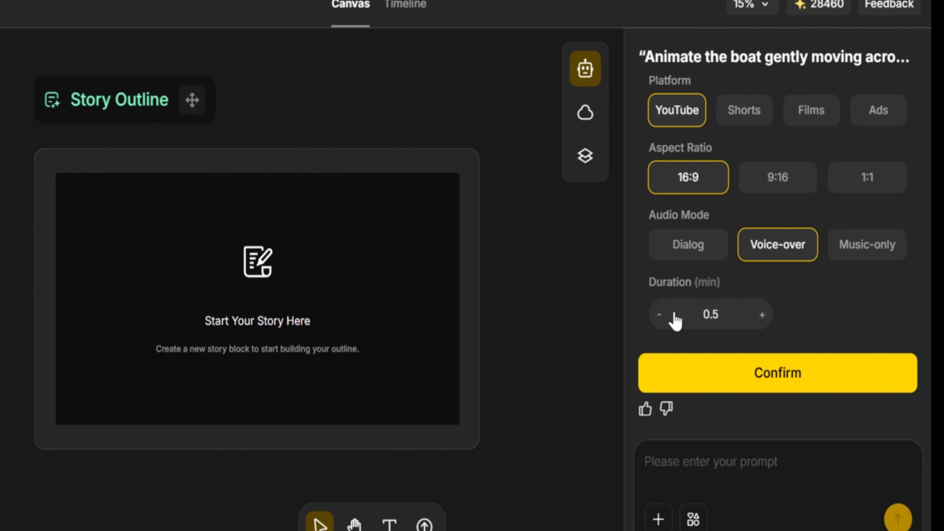
{"action": "left_click", "coordinate": [766, 317]}
{"action": "left_click", "coordinate": [768, 317]}
{"action": "left_click", "coordinate": [769, 315]}
{"action": "left_click", "coordinate": [768, 317]}
{"action": "left_click", "coordinate": [658, 316]}
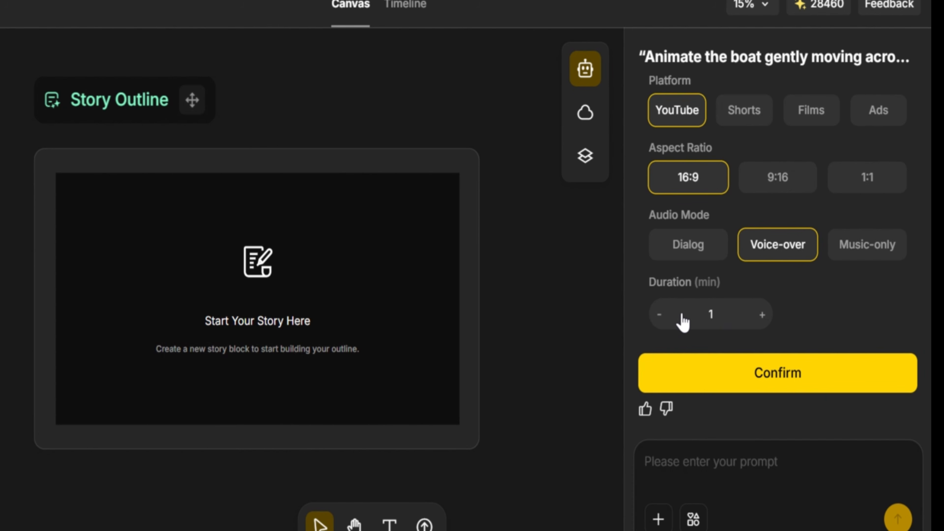
{"action": "left_click", "coordinate": [761, 315]}
{"action": "left_click_drag", "start_coordinate": [728, 290], "coordinate": [727, 317]}
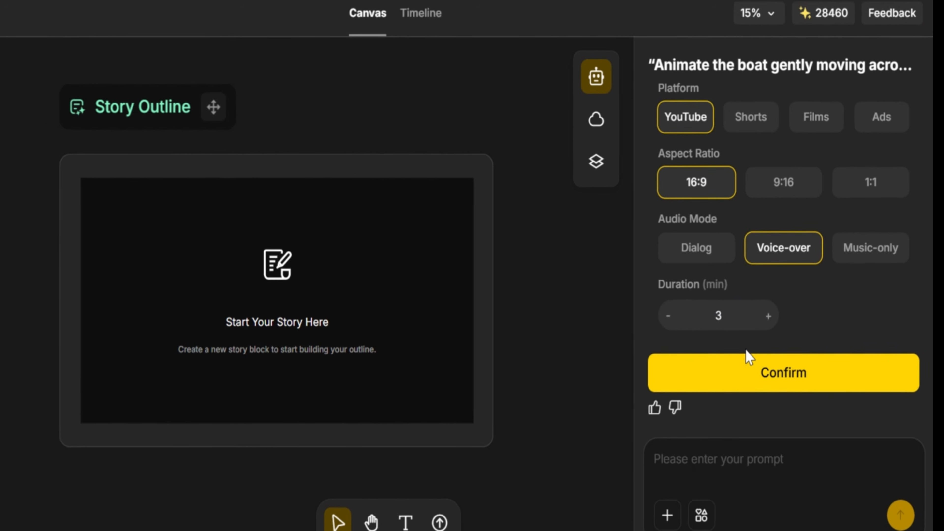
{"action": "left_click", "coordinate": [744, 368]}
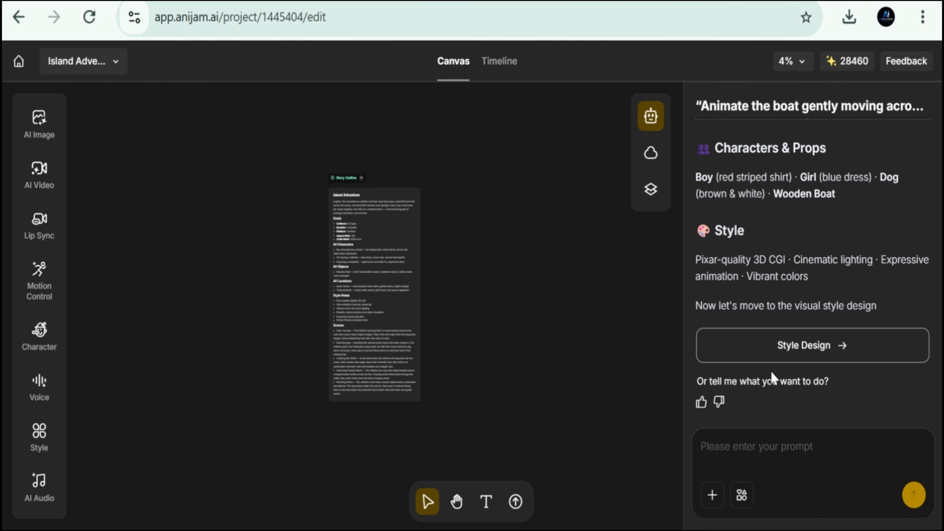
- Start the style design, browse the Style Library, and choose the suggested 3D Character Design style
{"action": "right_click", "coordinate": [808, 346]}
{"action": "left_click", "coordinate": [848, 341]}
{"action": "left_click", "coordinate": [849, 341]}
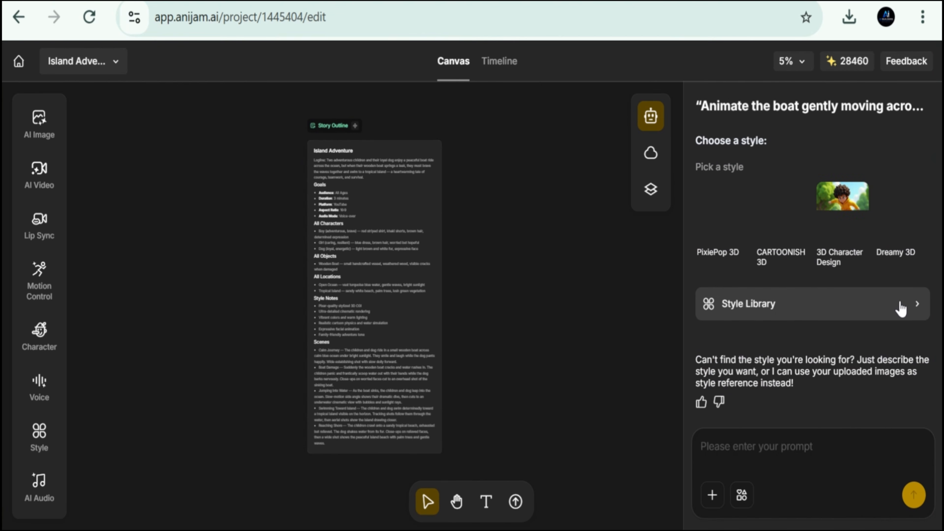
{"action": "left_click", "coordinate": [900, 308]}
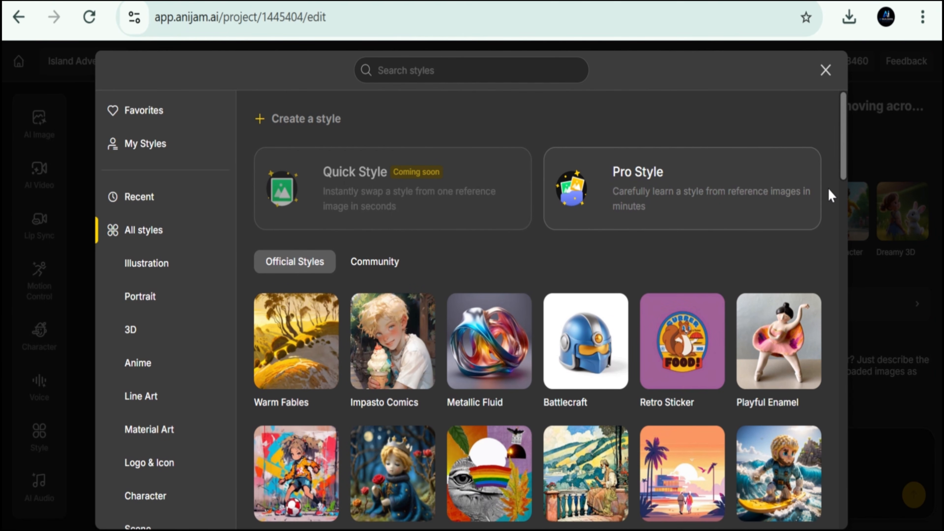
{"action": "left_click_drag", "start_coordinate": [844, 180], "coordinate": [843, 491]}
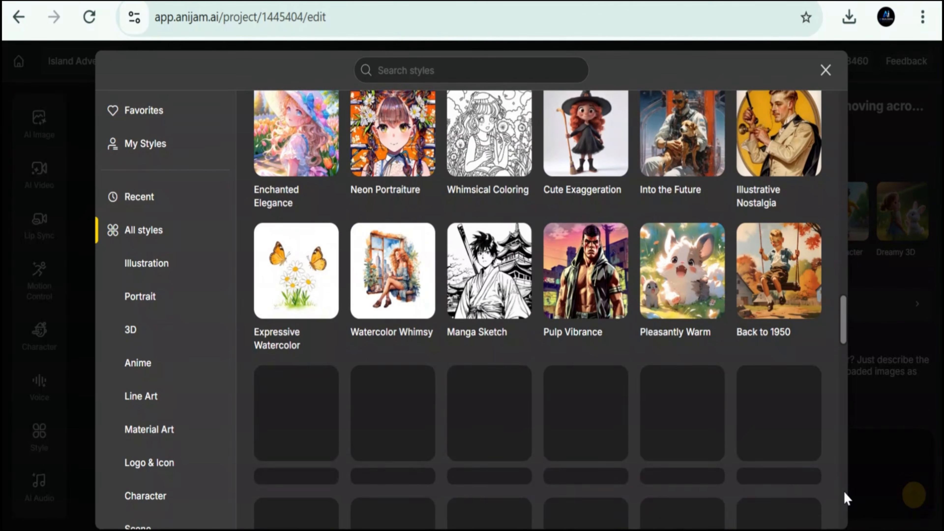
{"action": "left_click_drag", "start_coordinate": [845, 325], "coordinate": [838, 256]}
{"action": "left_click", "coordinate": [862, 282]}
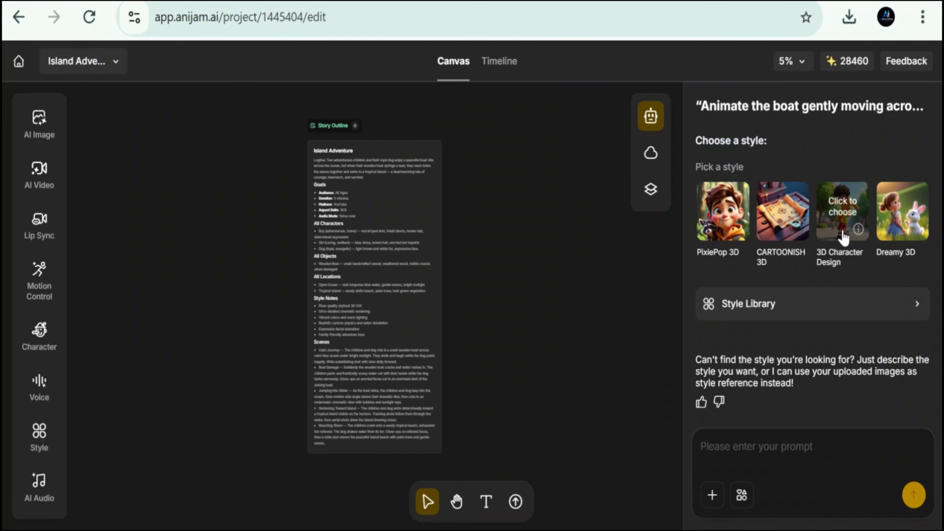
{"action": "right_click", "coordinate": [839, 224]}
{"action": "left_click", "coordinate": [840, 232]}
{"action": "left_click", "coordinate": [841, 231]}
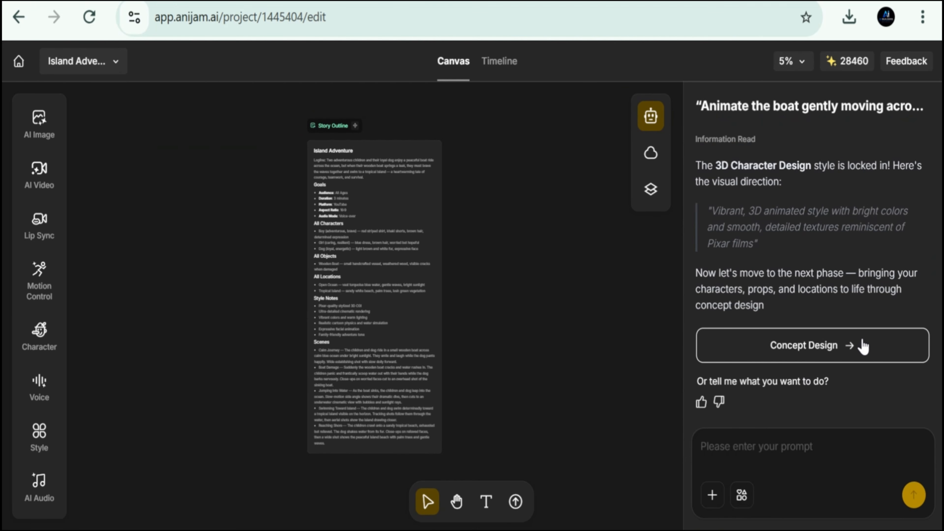
- Proceed to concept design, review the proposed characters, props and locations, and generate all concepts
{"action": "left_click", "coordinate": [878, 346]}
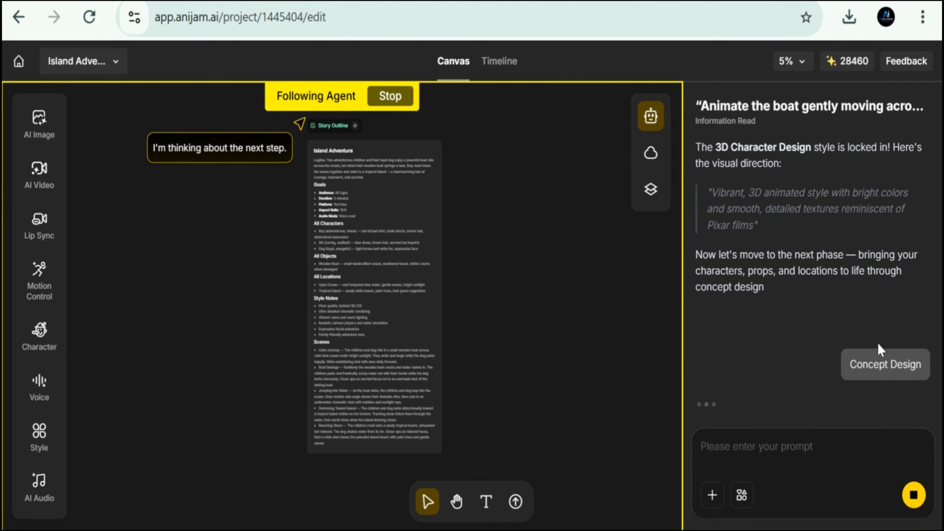
{"action": "scroll", "coordinate": [867, 320], "scroll_direction": "up", "scroll_amount": 3}
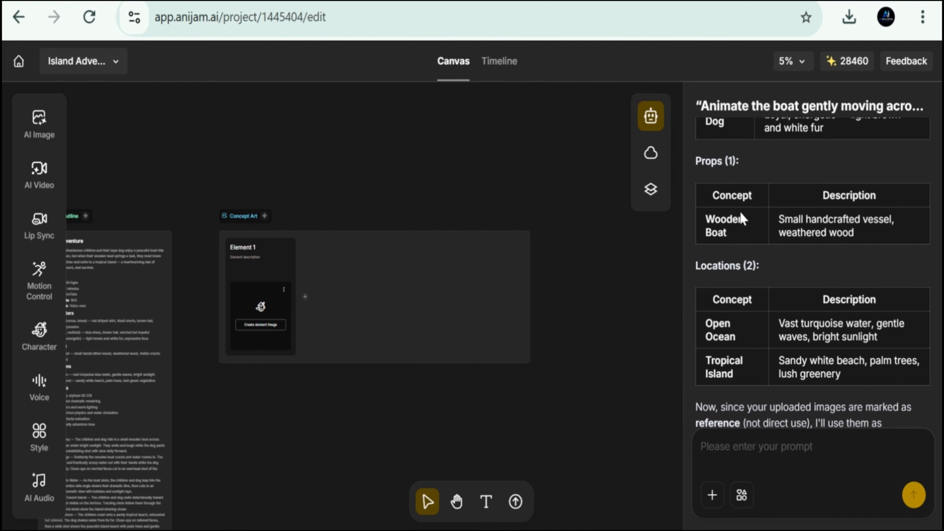
{"action": "scroll", "coordinate": [762, 305], "scroll_direction": "down", "scroll_amount": 5}
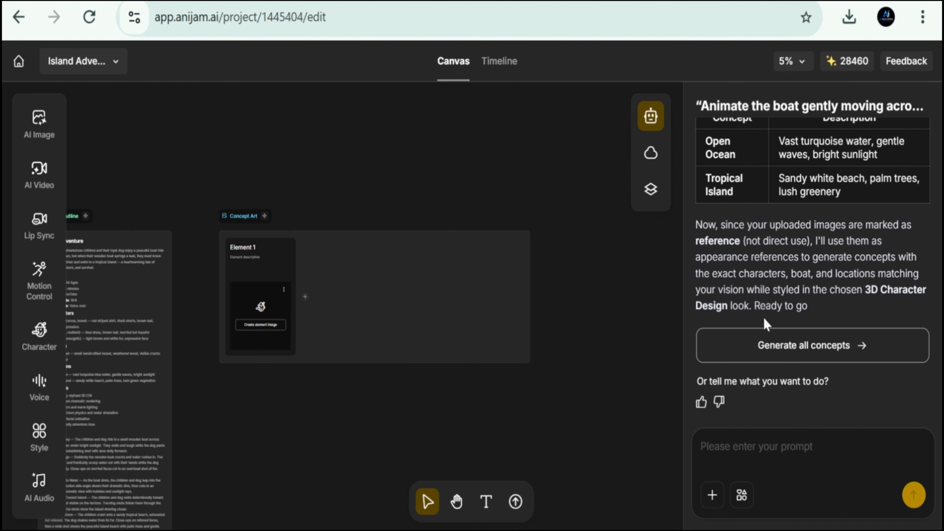
{"action": "left_click", "coordinate": [809, 350]}
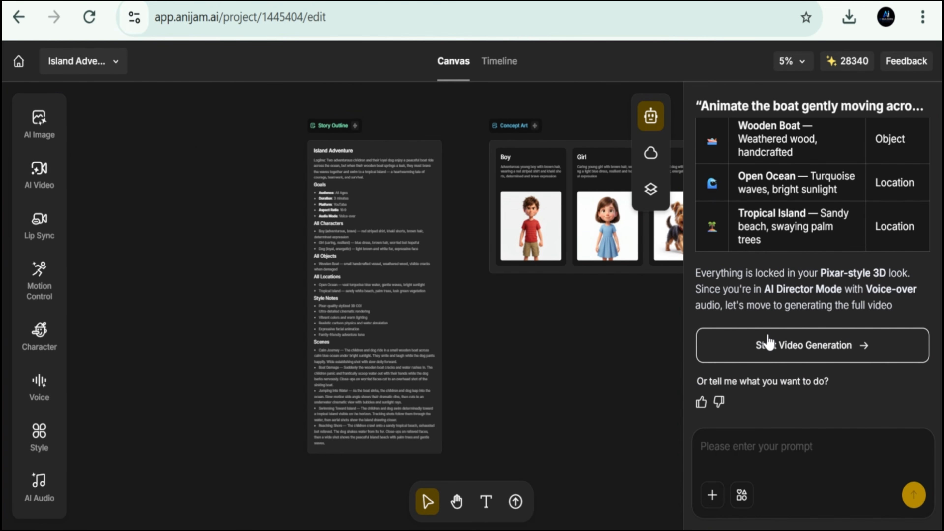
- Start the video generation with all segments generated at once, and open a resulting wooden boat clip for preview
{"action": "left_click", "coordinate": [803, 357]}
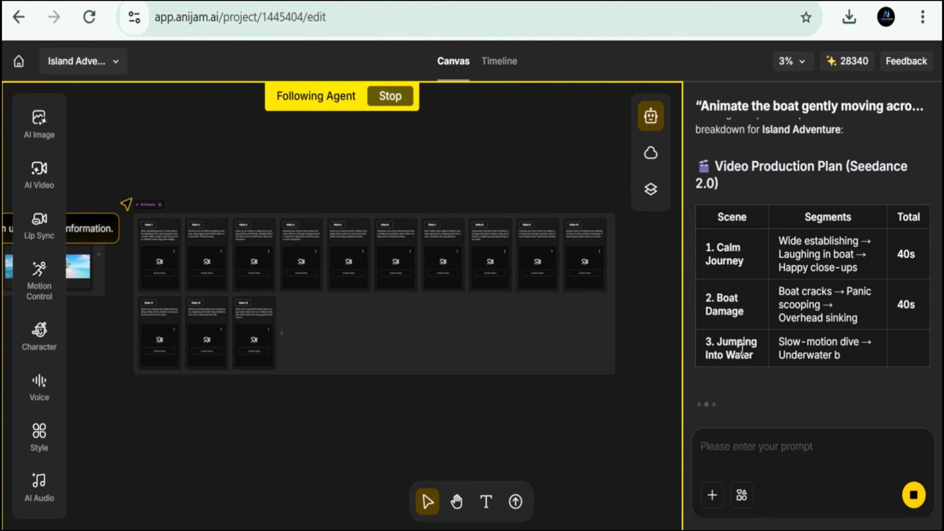
{"action": "left_click_drag", "start_coordinate": [874, 263], "coordinate": [703, 266]}
{"action": "left_click", "coordinate": [703, 265]}
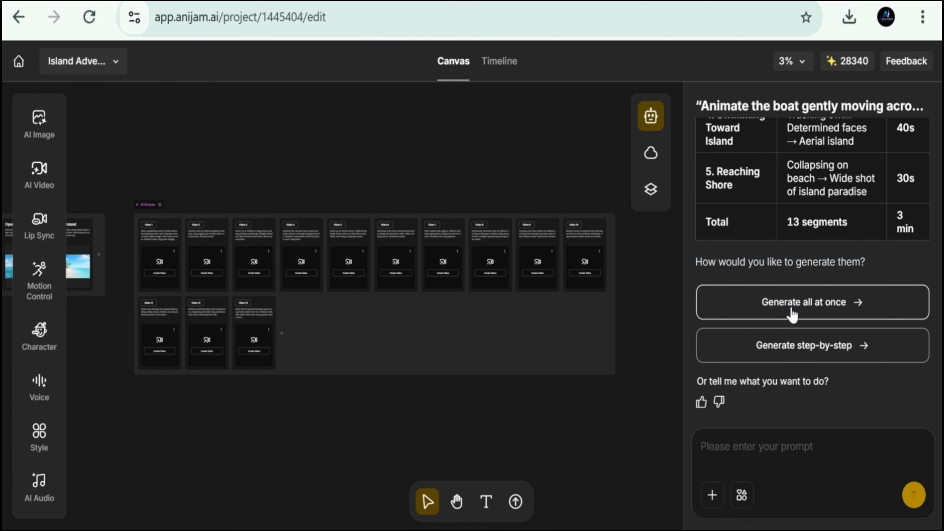
{"action": "left_click", "coordinate": [747, 312]}
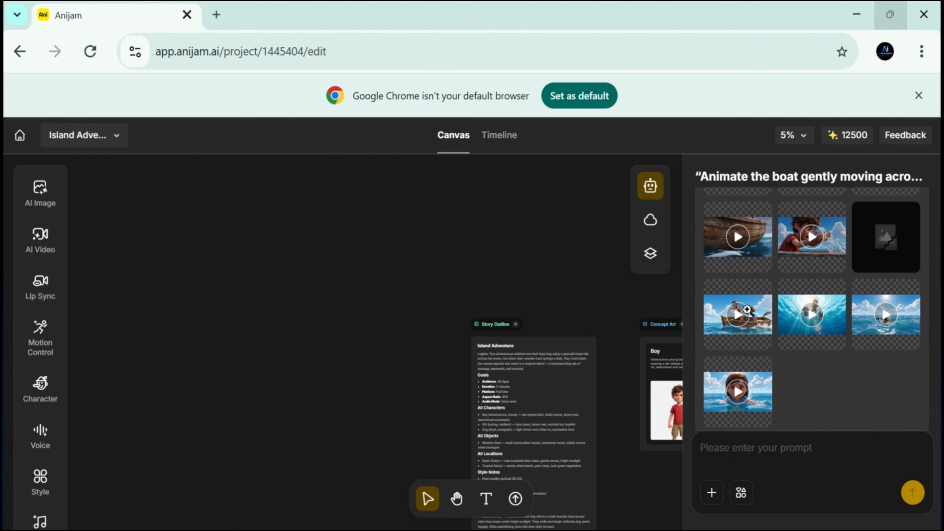
{"action": "left_click", "coordinate": [734, 242]}
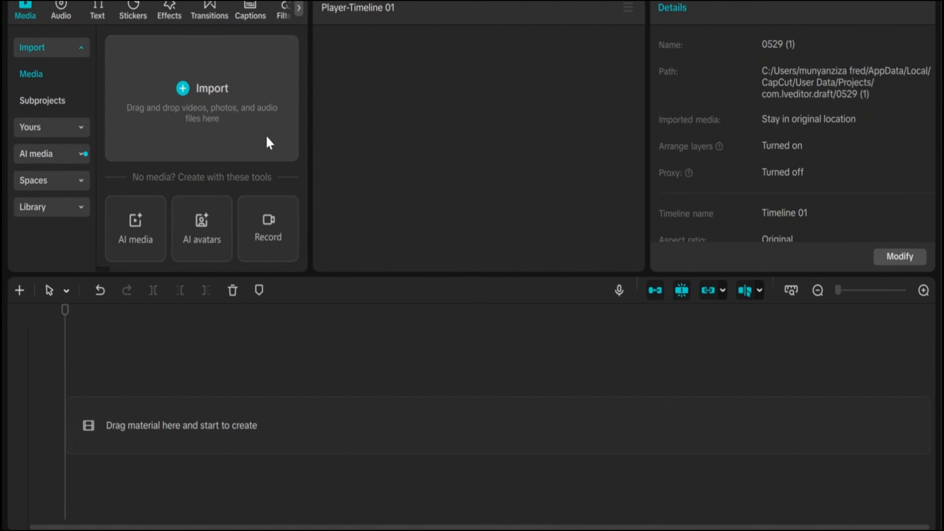
- Switch to CapCut and import the downloaded story clips from the Downloads folder
{"action": "left_click", "coordinate": [212, 121]}
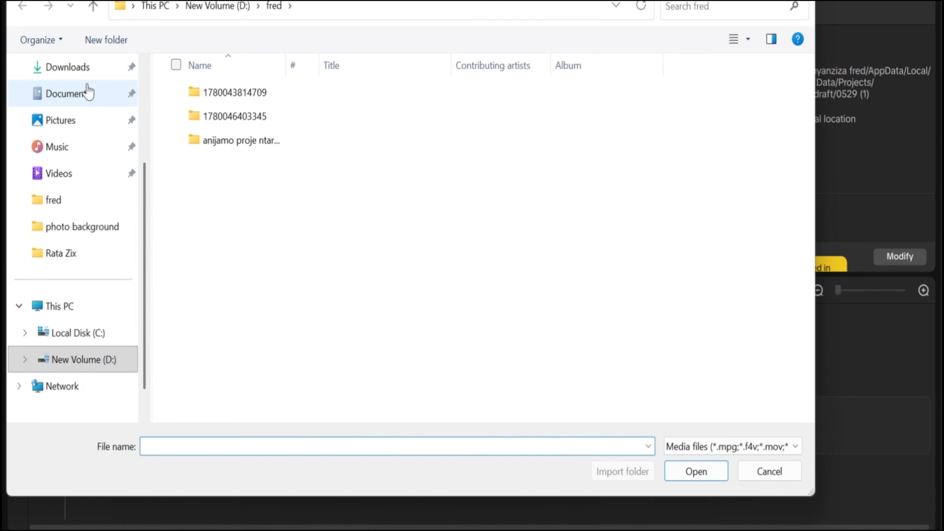
{"action": "left_click", "coordinate": [87, 74]}
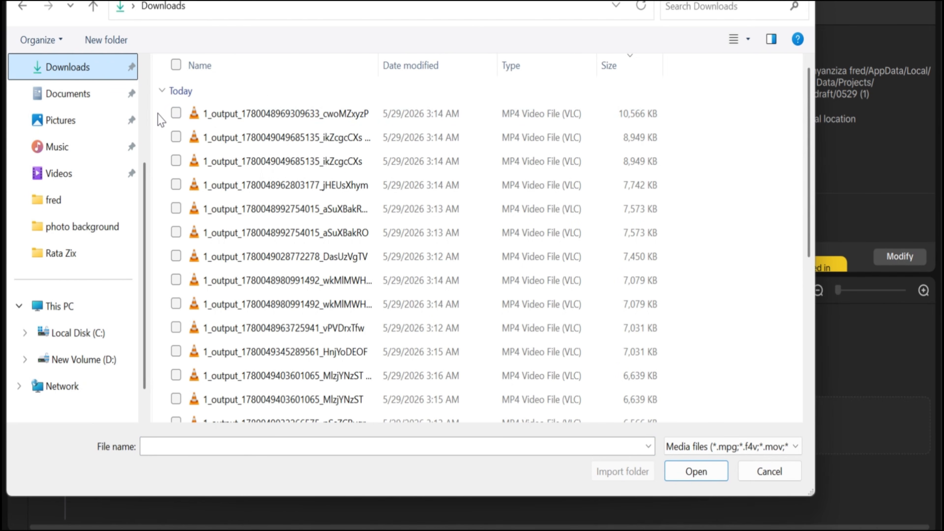
{"action": "left_click_drag", "start_coordinate": [157, 112], "coordinate": [300, 275]}
{"action": "left_click", "coordinate": [697, 471]}
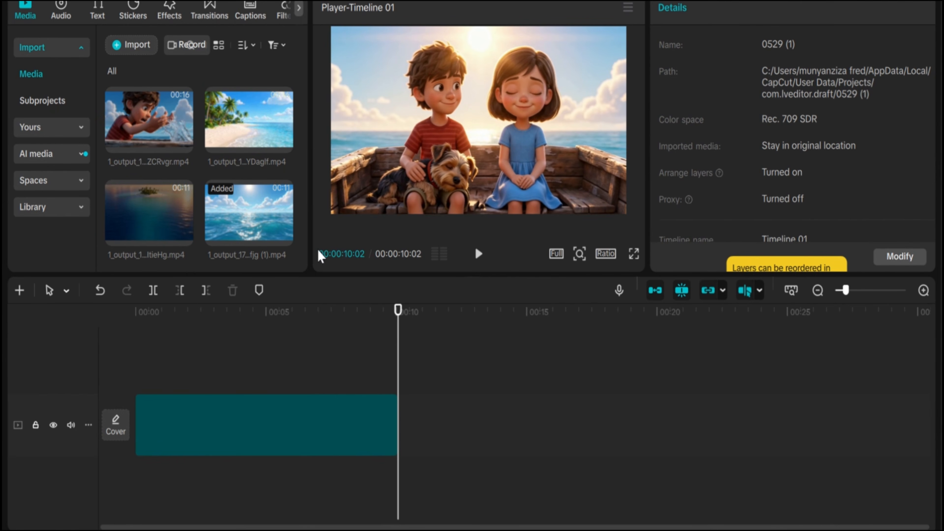
- Add the HnjYoDEOF overhead boat clip directly after the opening clip on the timeline
{"action": "scroll", "coordinate": [260, 197], "scroll_direction": "up", "scroll_amount": 3}
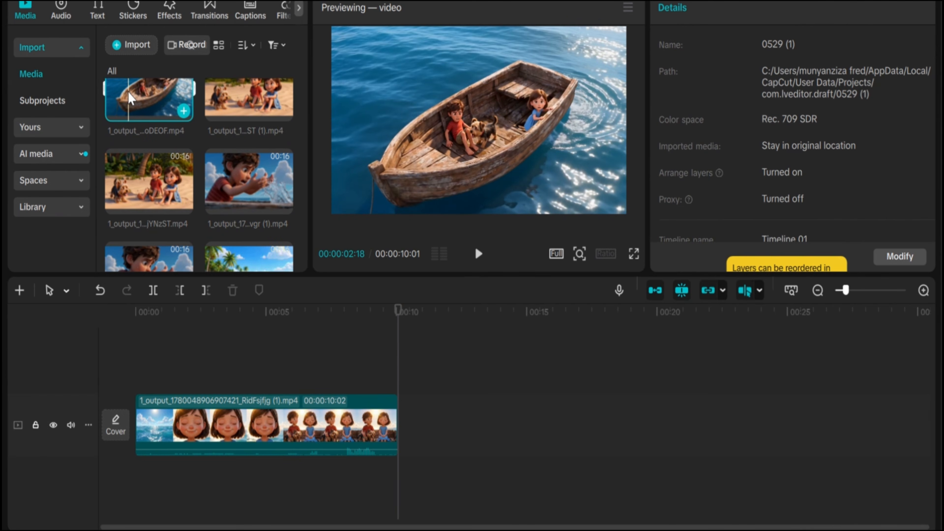
{"action": "left_click_drag", "start_coordinate": [130, 99], "coordinate": [405, 428]}
{"action": "scroll", "coordinate": [145, 184], "scroll_direction": "down", "scroll_amount": 3}
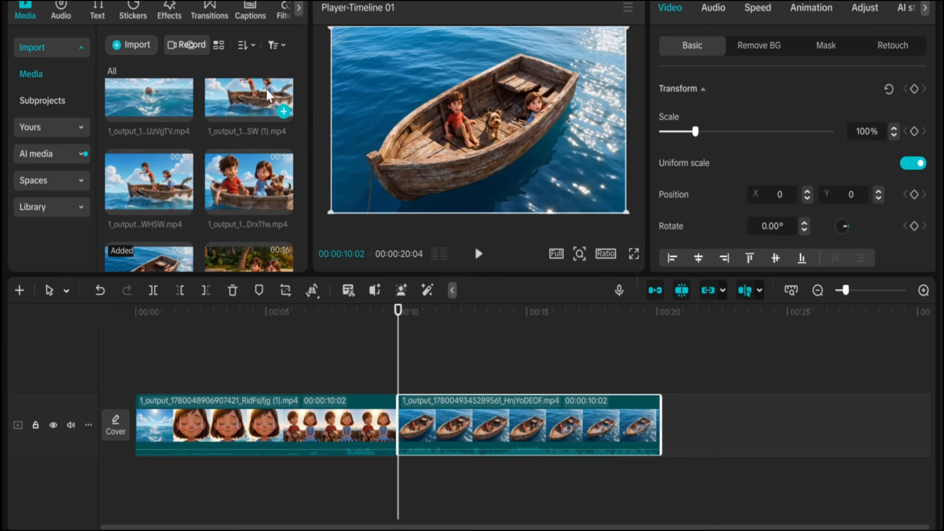
- Play back the first two clips to check their order, and add the vPVDrxTfw clip of the children in the boat to the timeline
{"action": "left_click", "coordinate": [211, 330]}
{"action": "left_click", "coordinate": [113, 351]}
{"action": "key", "text": "space"}
{"action": "left_click", "coordinate": [260, 377]}
{"action": "left_click", "coordinate": [364, 369]}
{"action": "key", "text": "space"}
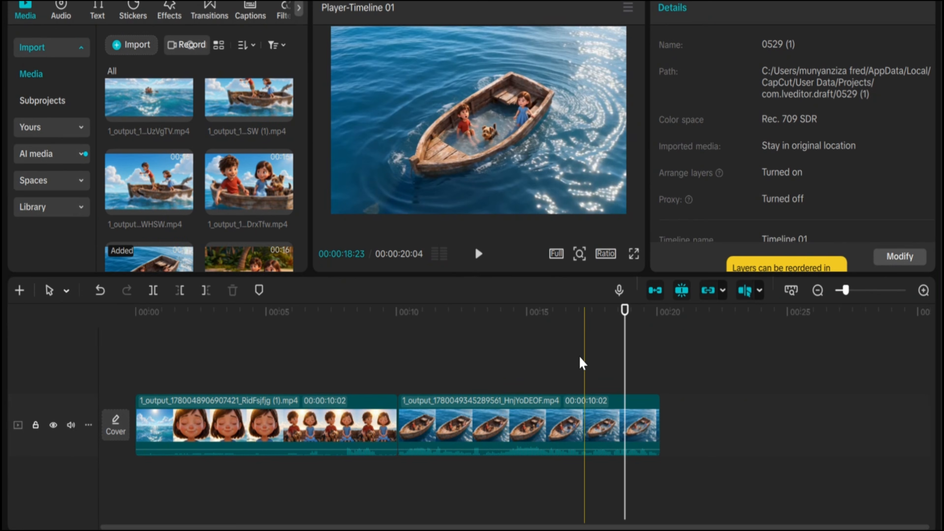
{"action": "left_click_drag", "start_coordinate": [215, 171], "coordinate": [372, 367]}
{"action": "left_click", "coordinate": [553, 383]}
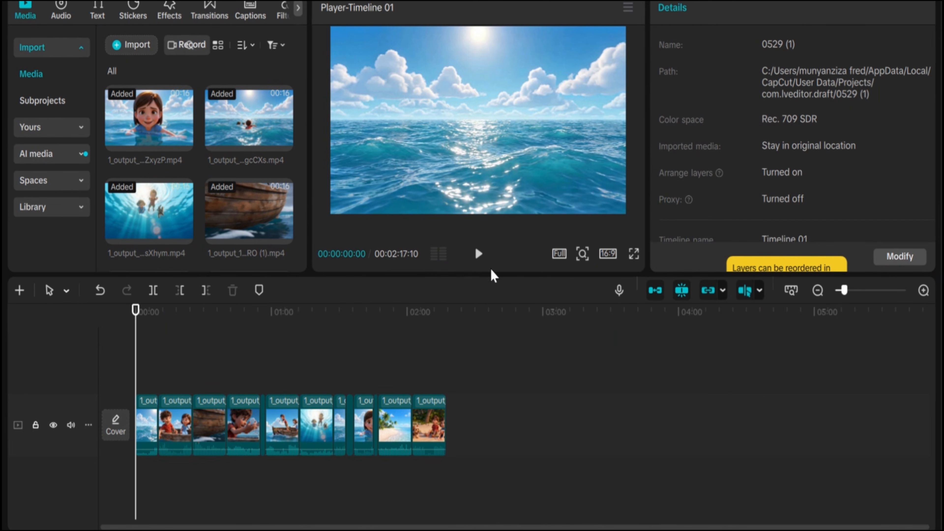
- Set the project's aspect ratio to 16:9 and play the assembled sequence full screen from the start
{"action": "left_click", "coordinate": [609, 254]}
{"action": "left_click", "coordinate": [648, 320]}
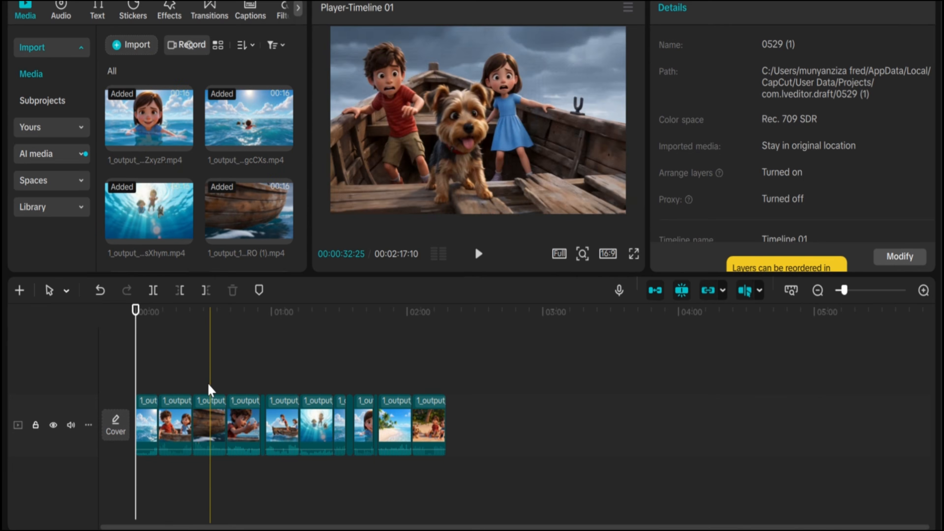
{"action": "left_click", "coordinate": [634, 255]}
{"action": "key", "text": "space"}
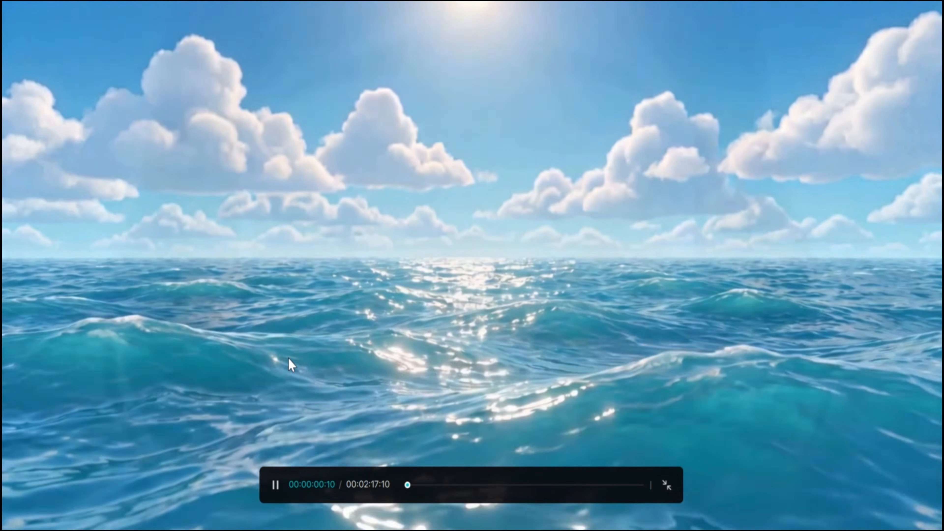